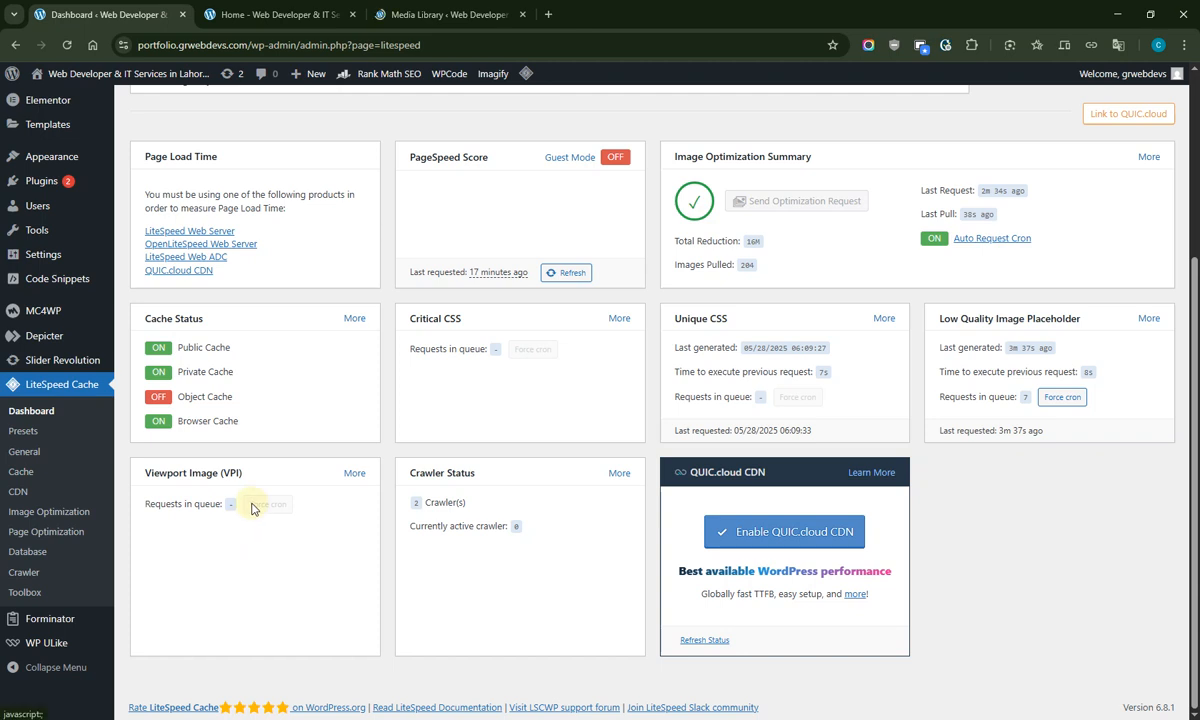
Open the LiteSpeed Cache General page here, and the Cache, CDN, Image Optimization, Page Optimization, Database, Crawler and Toolbox pages in separate browser tabs
click(24, 447)
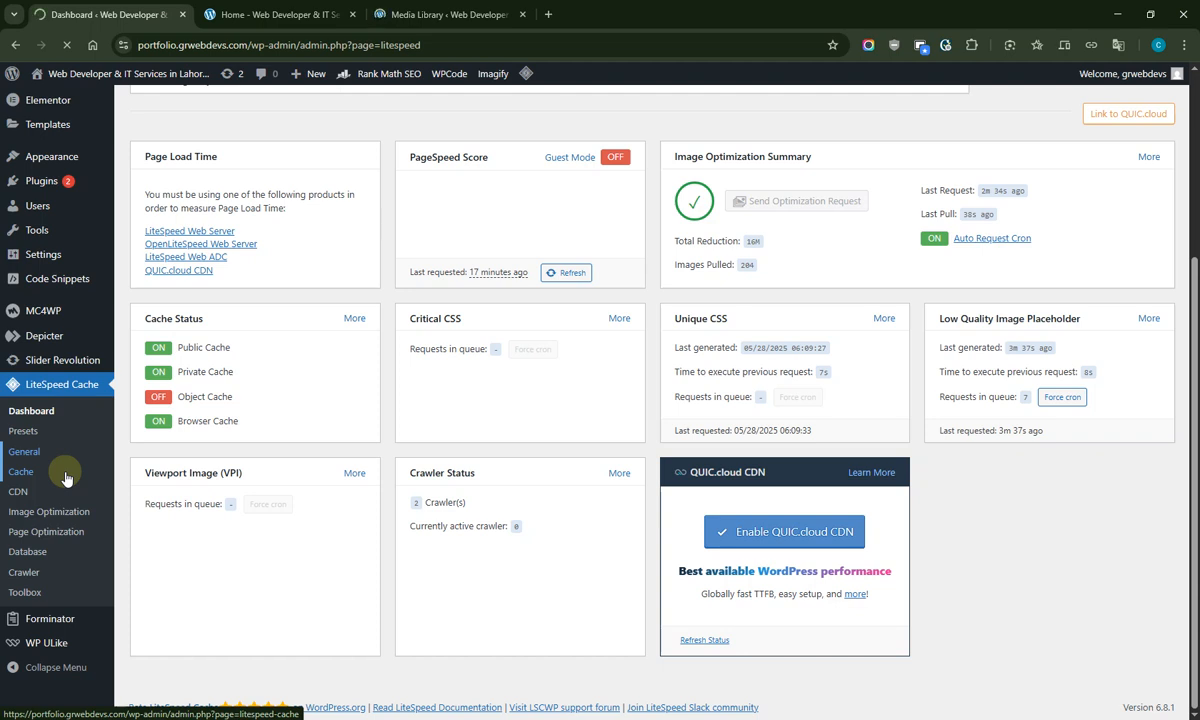
key(ctrl)
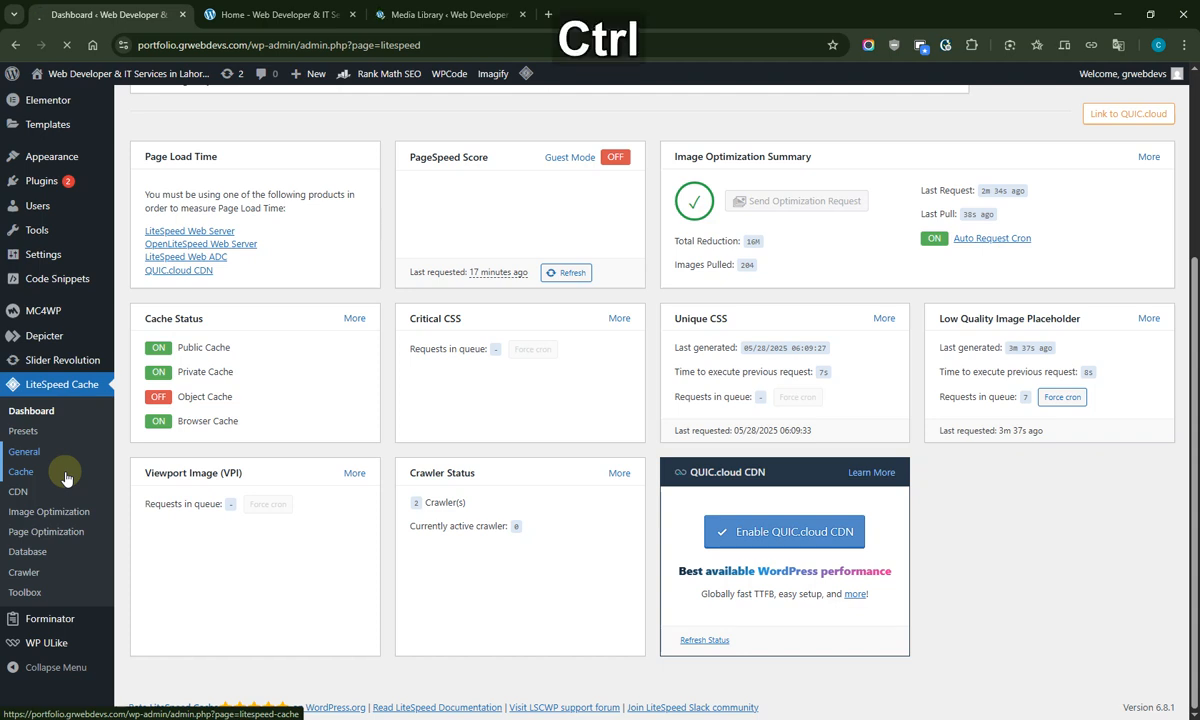
ctrl+click(25, 472)
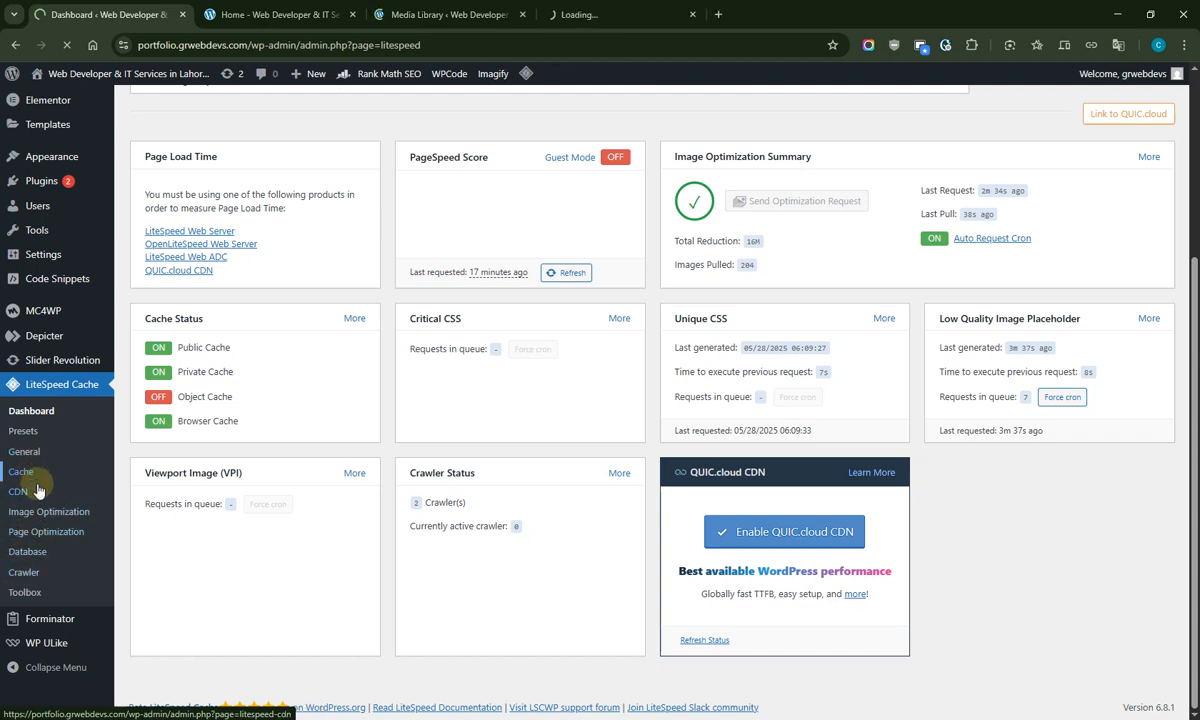
ctrl+click(20, 491)
ctrl+click(45, 511)
ctrl+click(45, 531)
ctrl+click(30, 551)
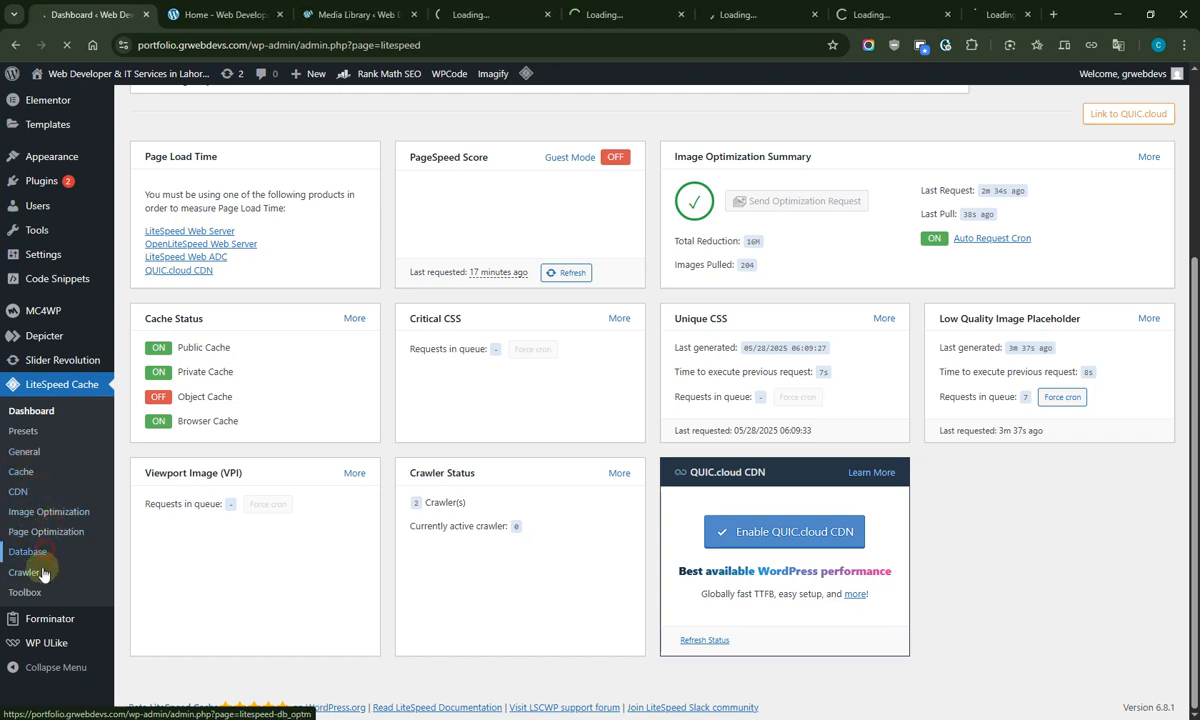
ctrl+click(24, 572)
ctrl+click(25, 592)
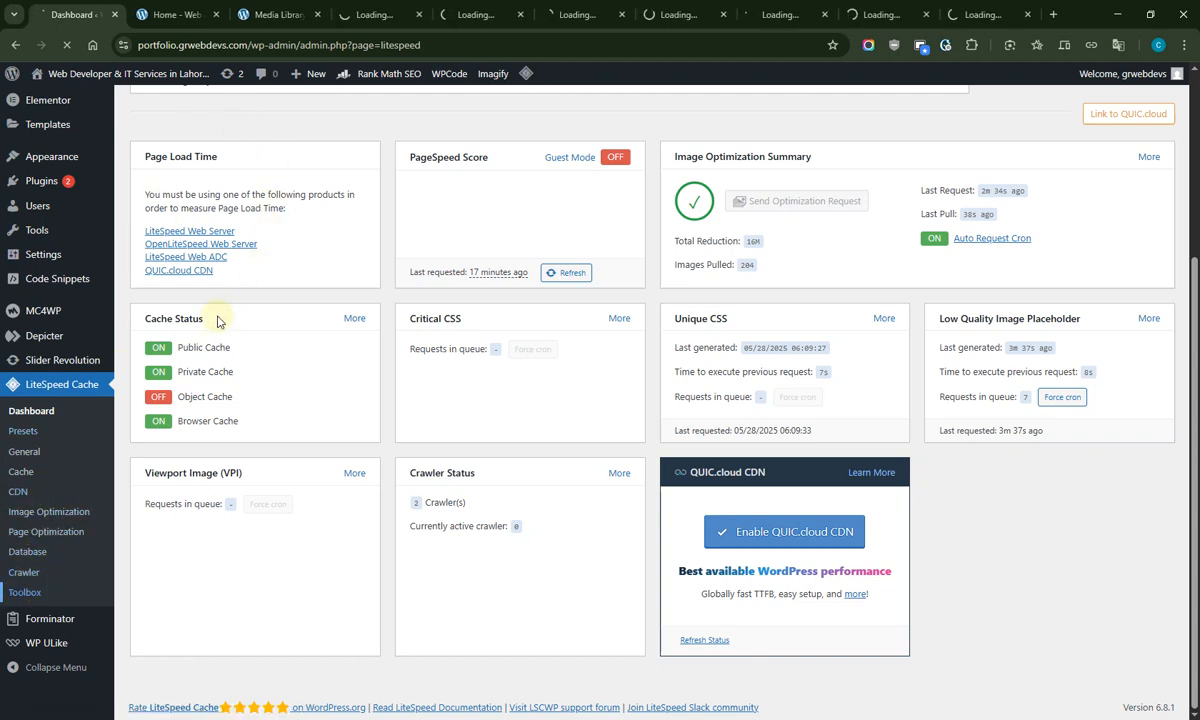
key(ctrl)
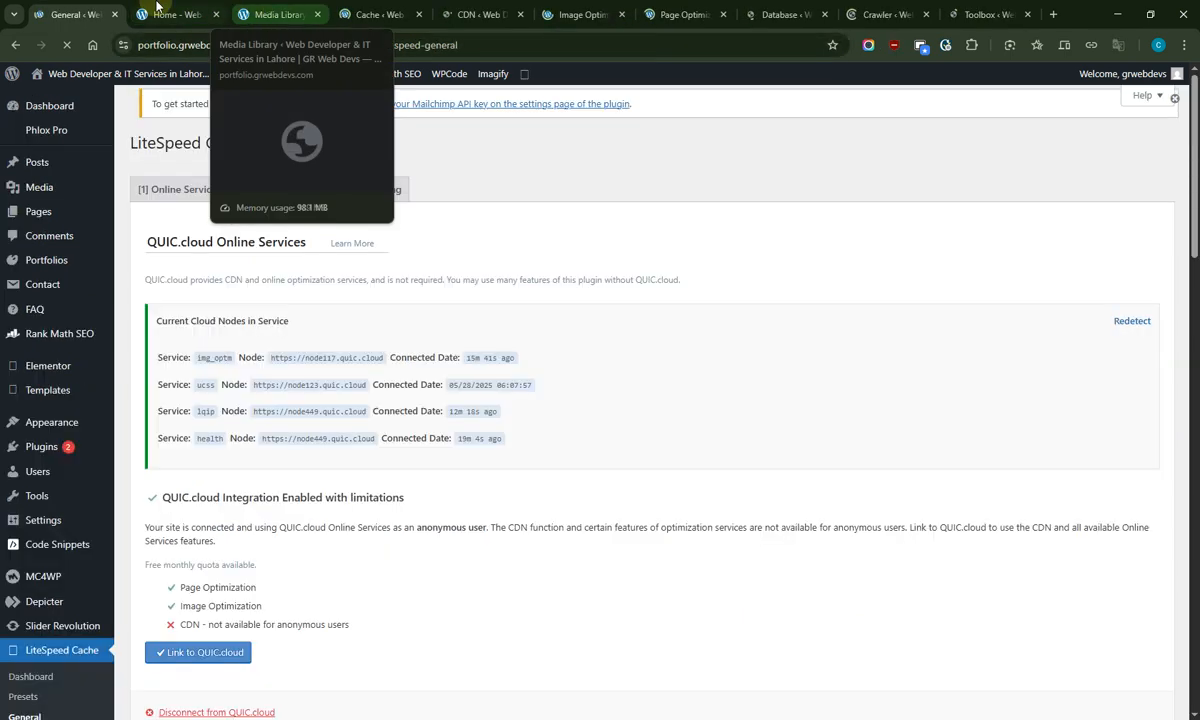
Review the cloud nodes in service listed under QUIC.cloud Online Services
scroll(190, 350, down, 4)
scroll(195, 362, up, 4)
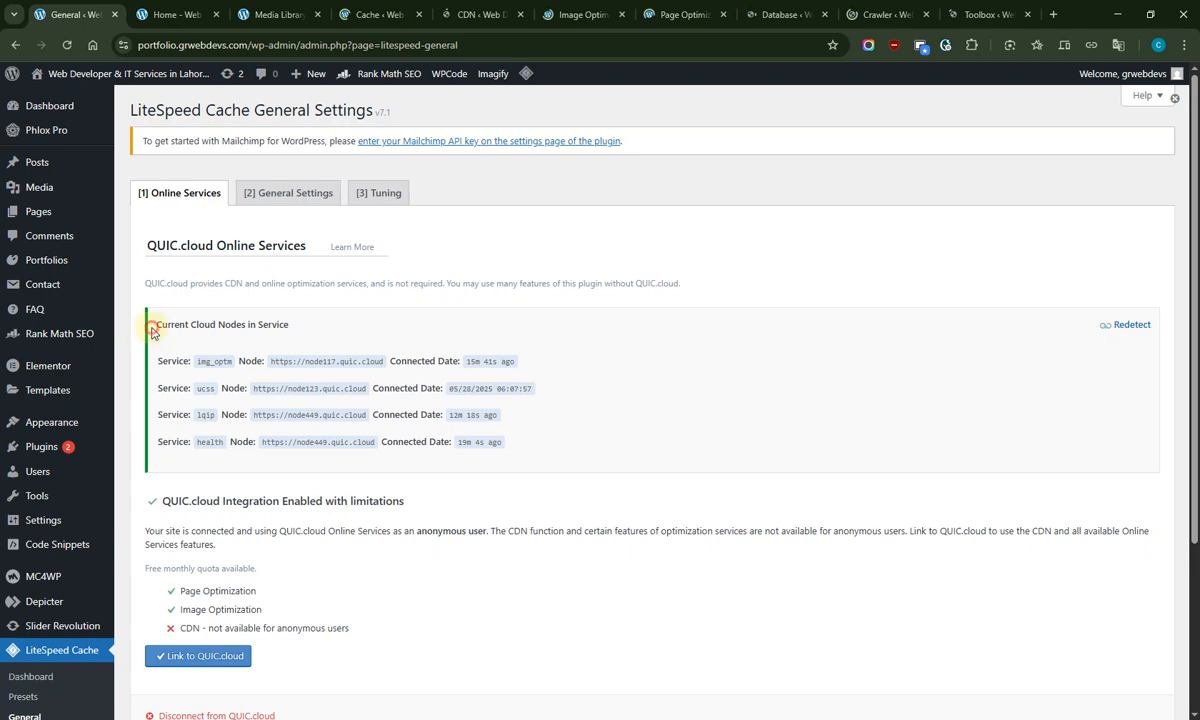
drag(150, 323, 300, 324)
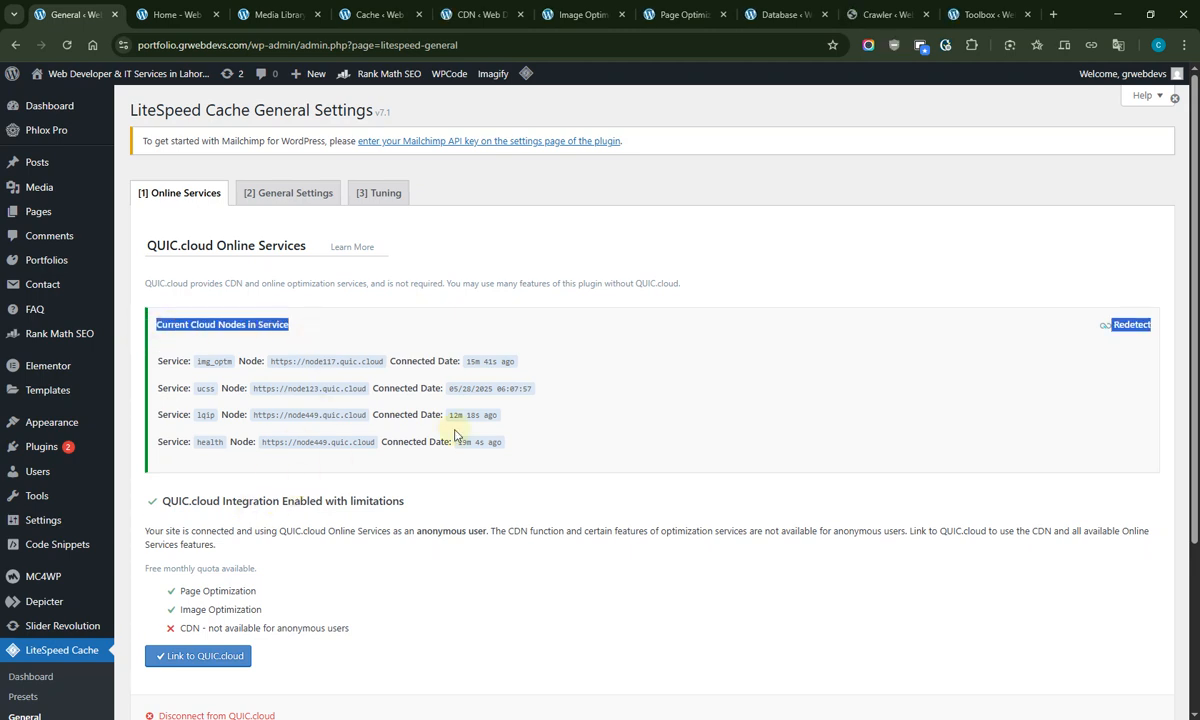
drag(456, 440, 154, 348)
click(133, 399)
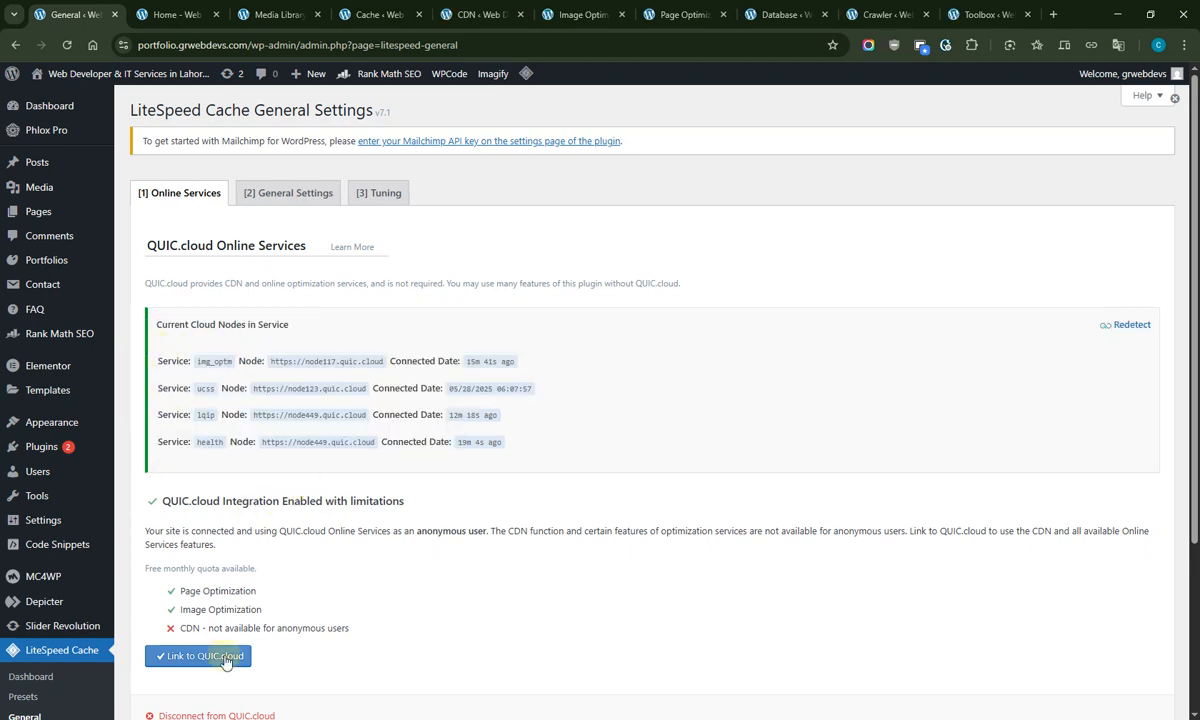
Examine which QUIC.cloud services the anonymous integration covers: Page Optimization, Image Optimization and CDN
mouse_move(175, 623)
mouse_down()
mouse_move(252, 617)
mouse_move(178, 611)
mouse_up()
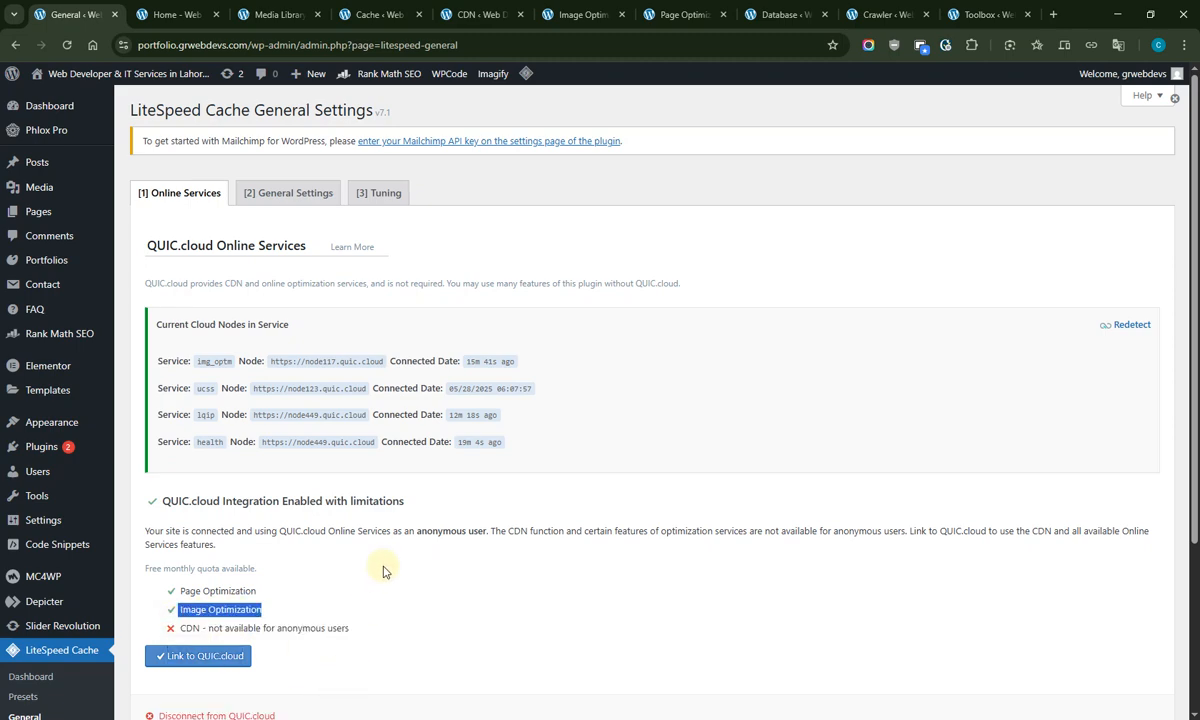
click(385, 612)
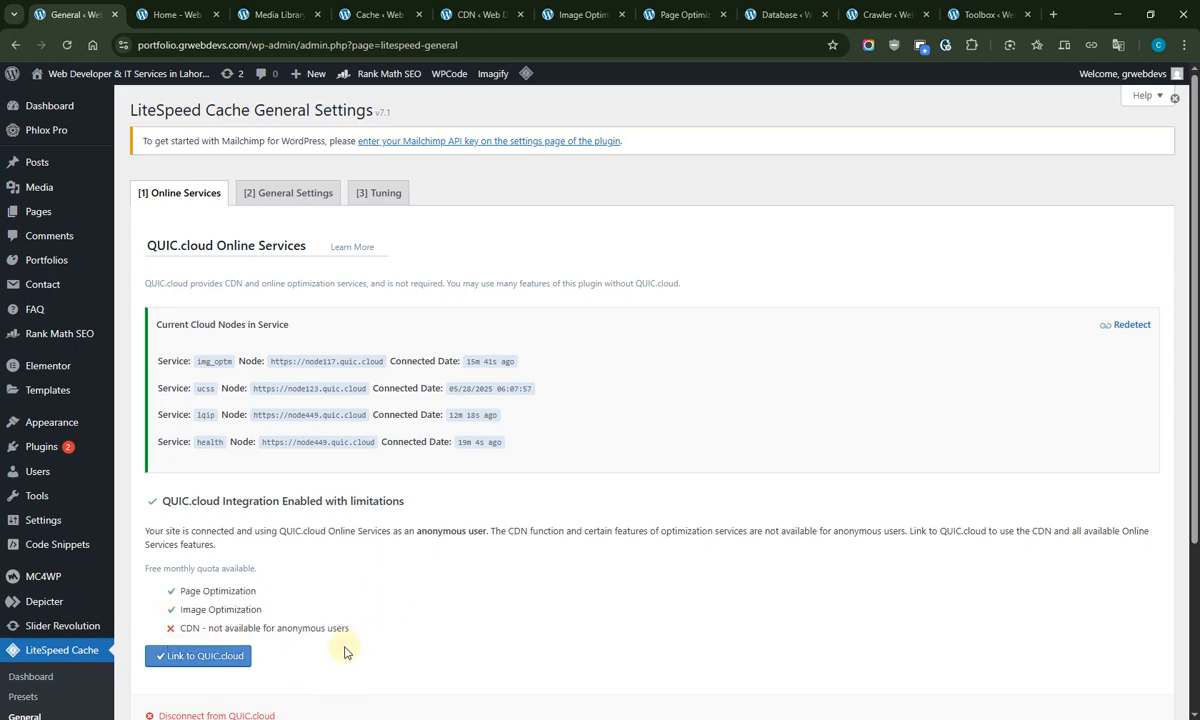
scroll(335, 625, down, 3)
scroll(325, 627, up, 3)
scroll(325, 626, down, 3)
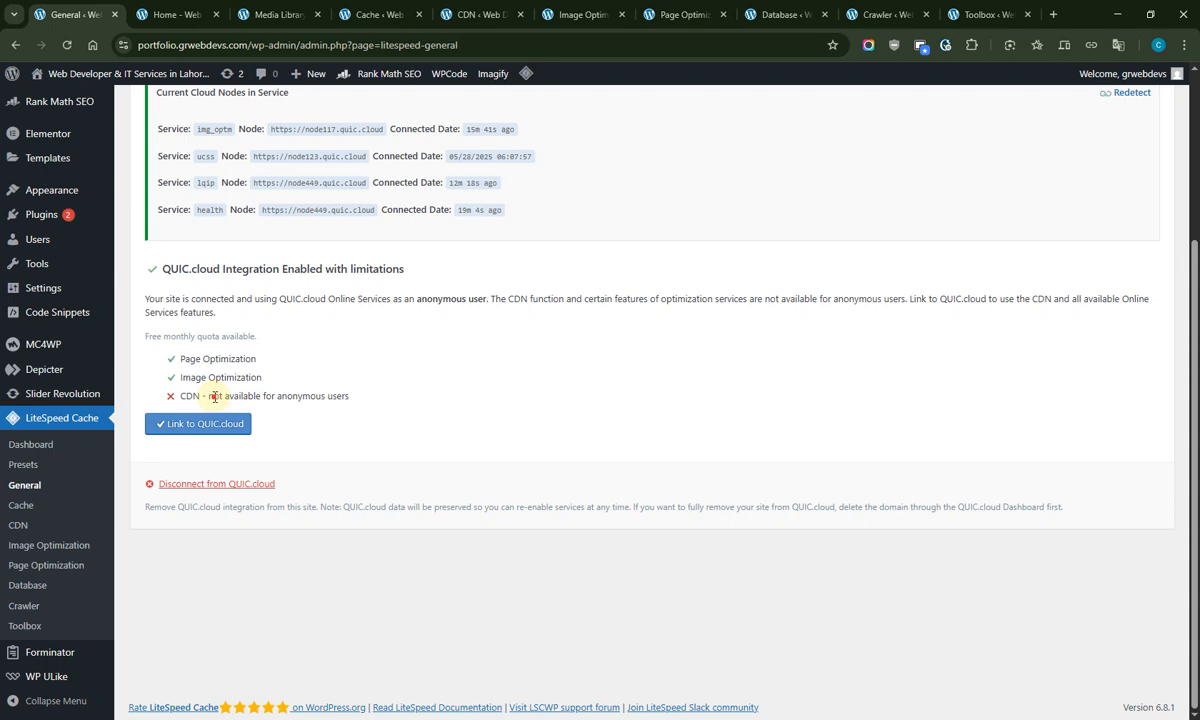
drag(214, 397, 290, 402)
click(316, 403)
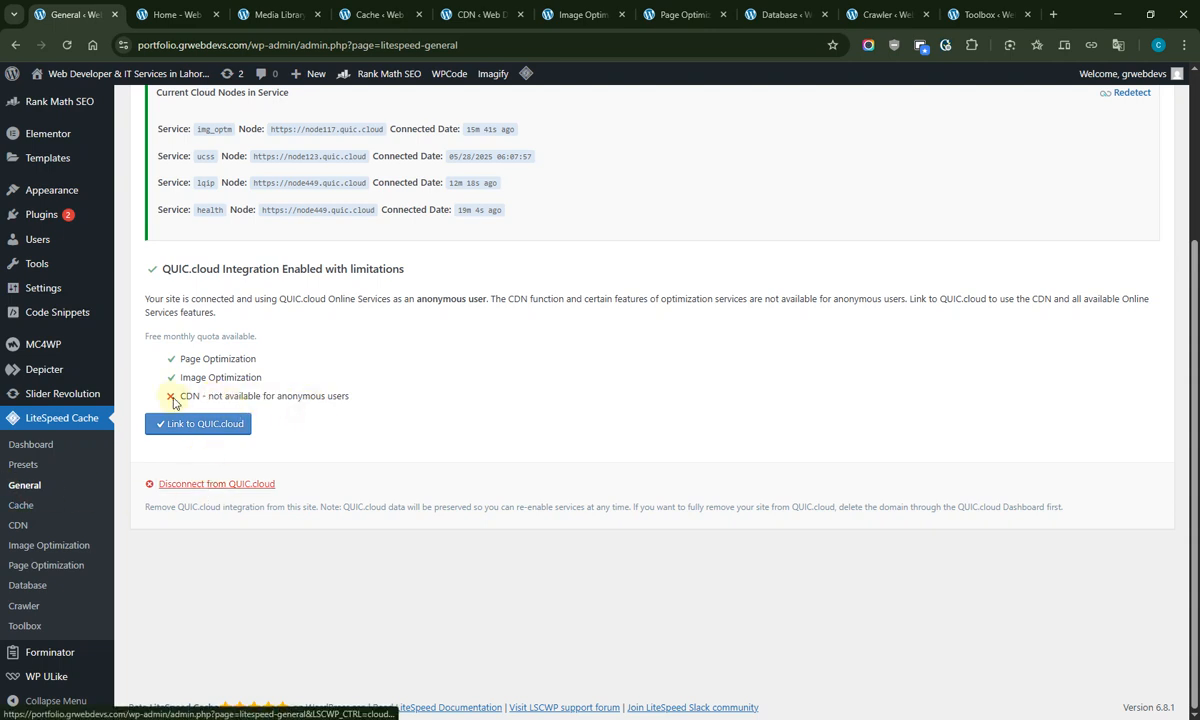
drag(178, 400, 221, 397)
click(297, 388)
drag(312, 395, 194, 379)
triple_click(237, 400)
click(303, 452)
click(275, 461)
Turn on Automatically Upgrade in the LiteSpeed Cache General Settings
scroll(276, 464, up, 3)
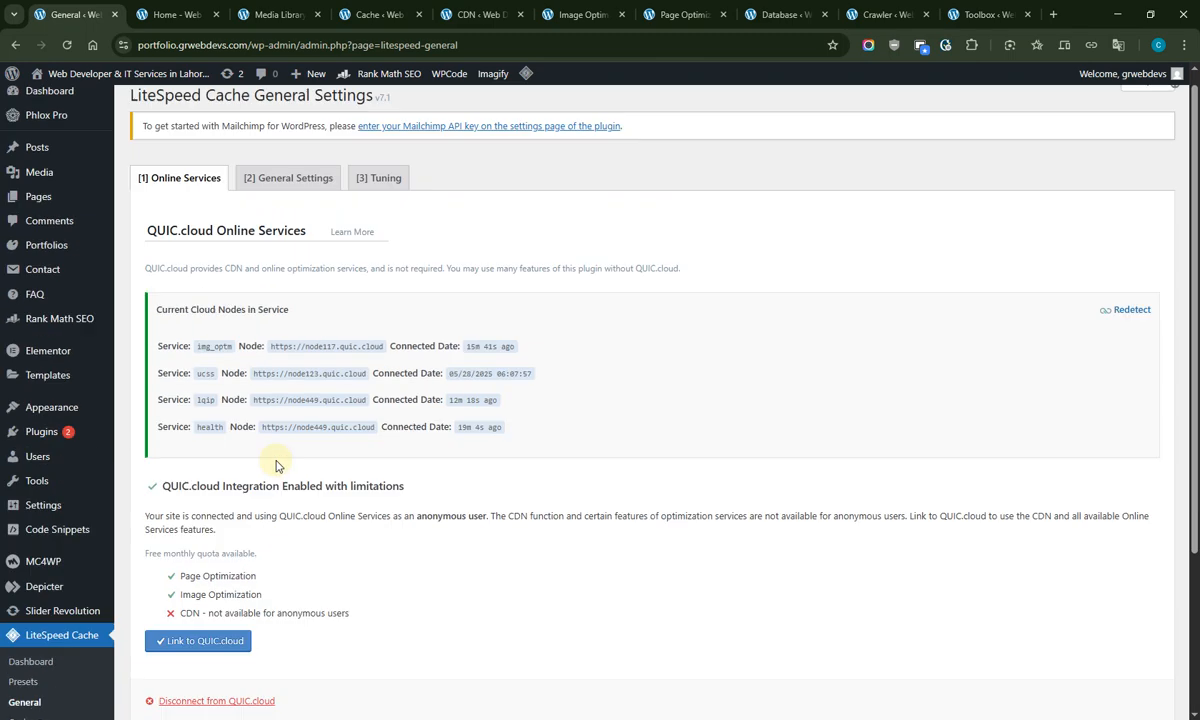
click(283, 193)
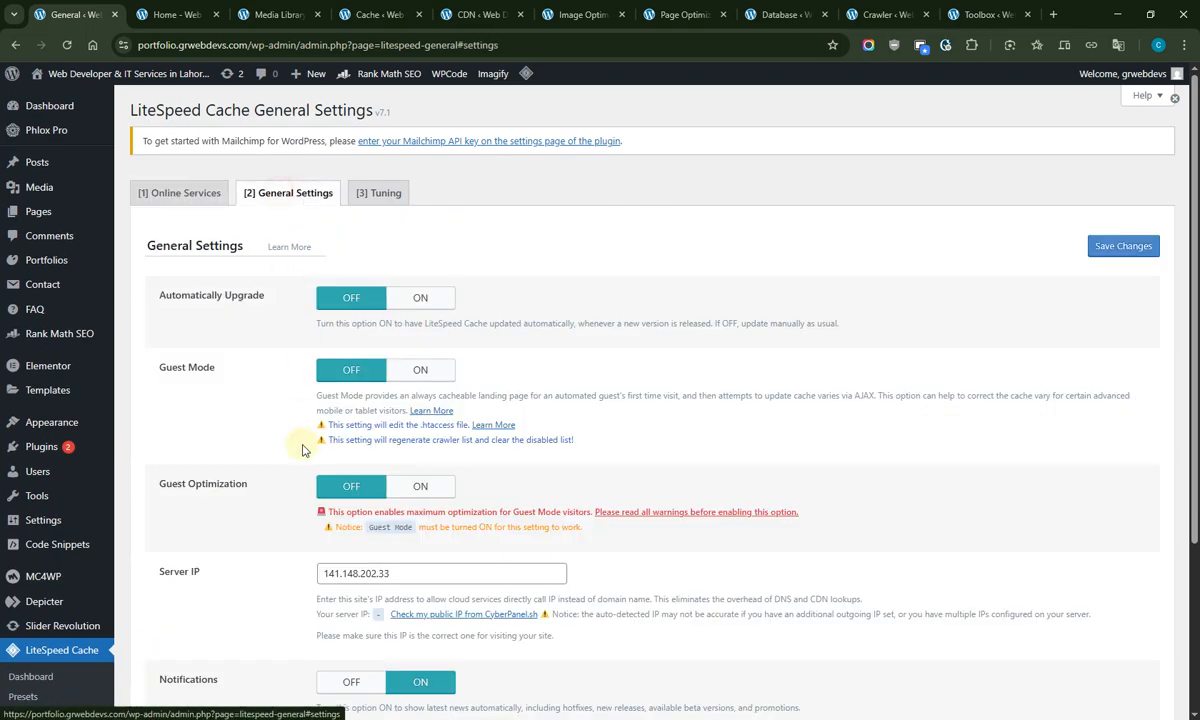
drag(189, 299, 284, 284)
click(290, 311)
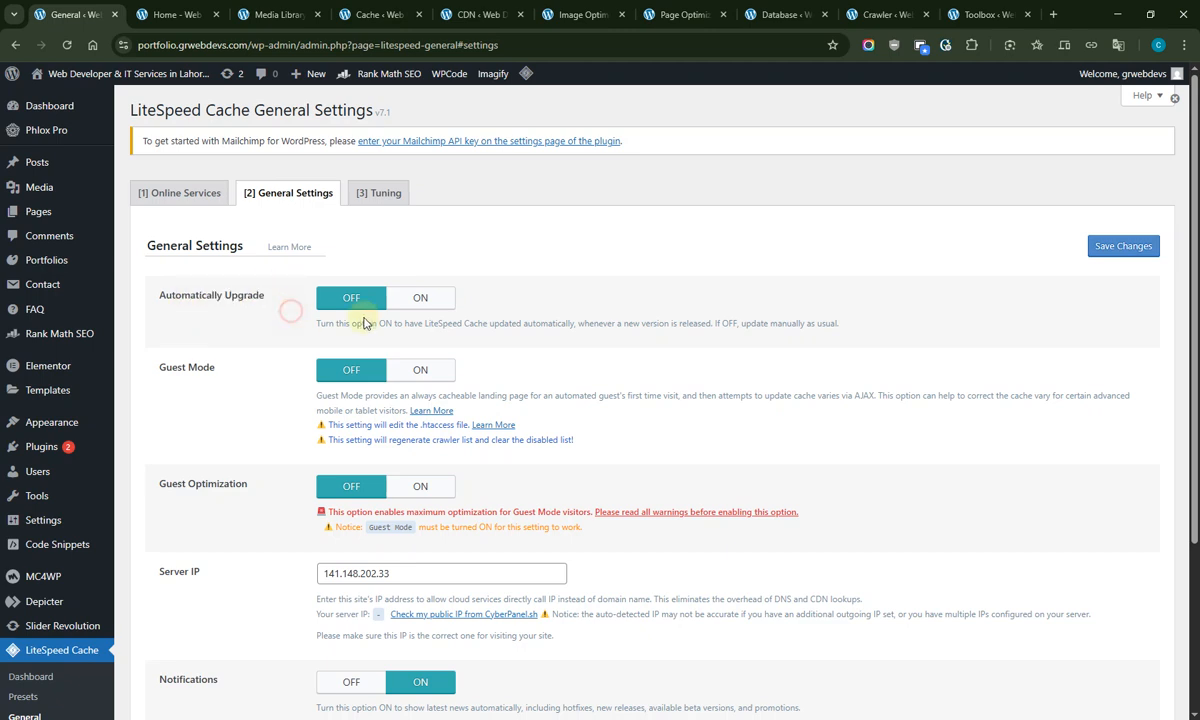
drag(364, 319, 537, 322)
click(560, 336)
click(418, 295)
click(592, 327)
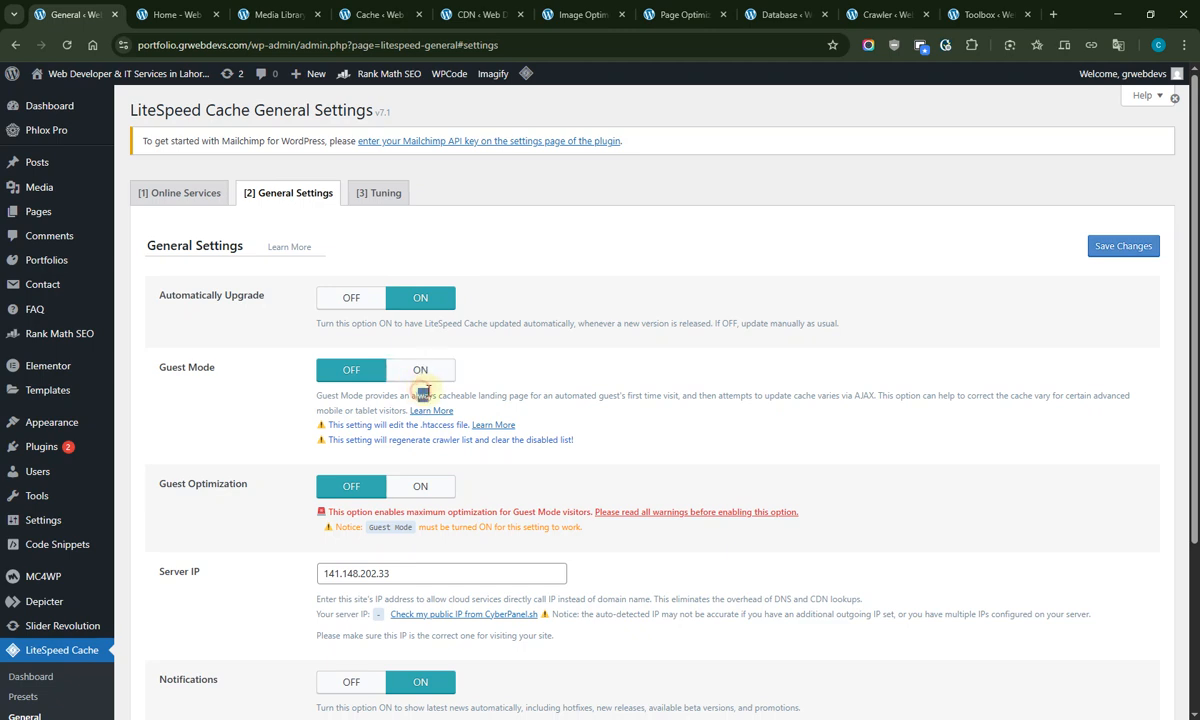
Read the Guest Mode description and check the remaining options of the General Settings
drag(427, 391, 763, 396)
click(797, 395)
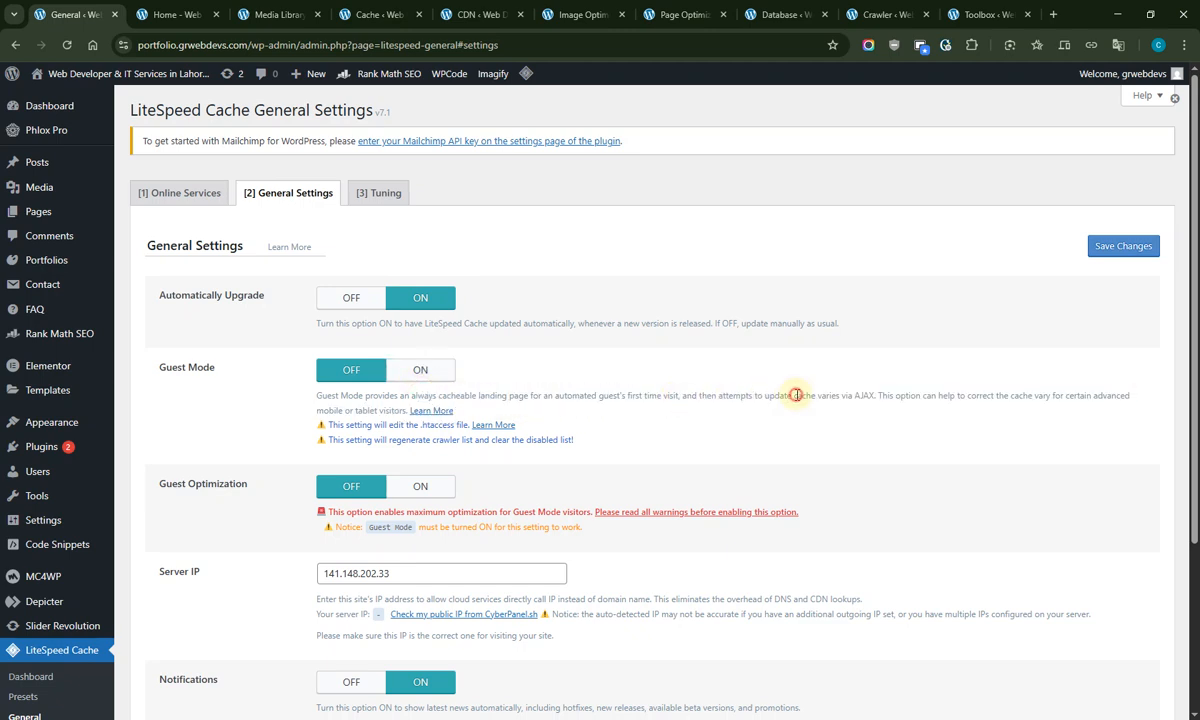
drag(557, 396, 1080, 397)
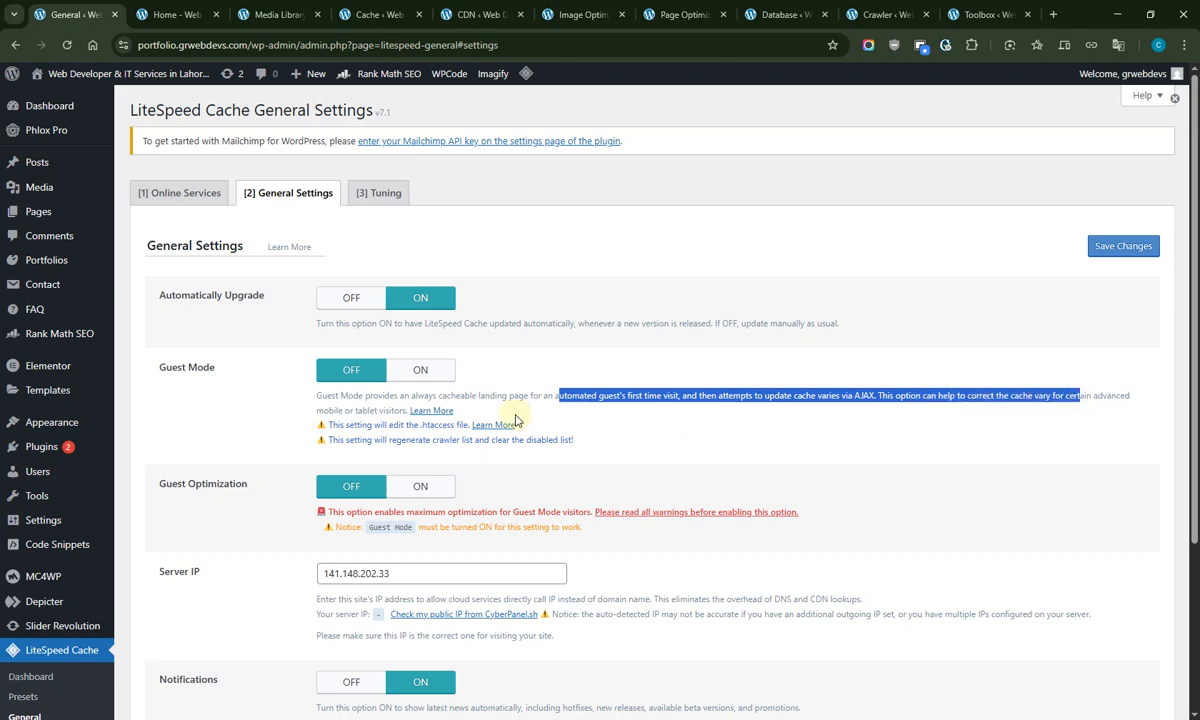
click(268, 462)
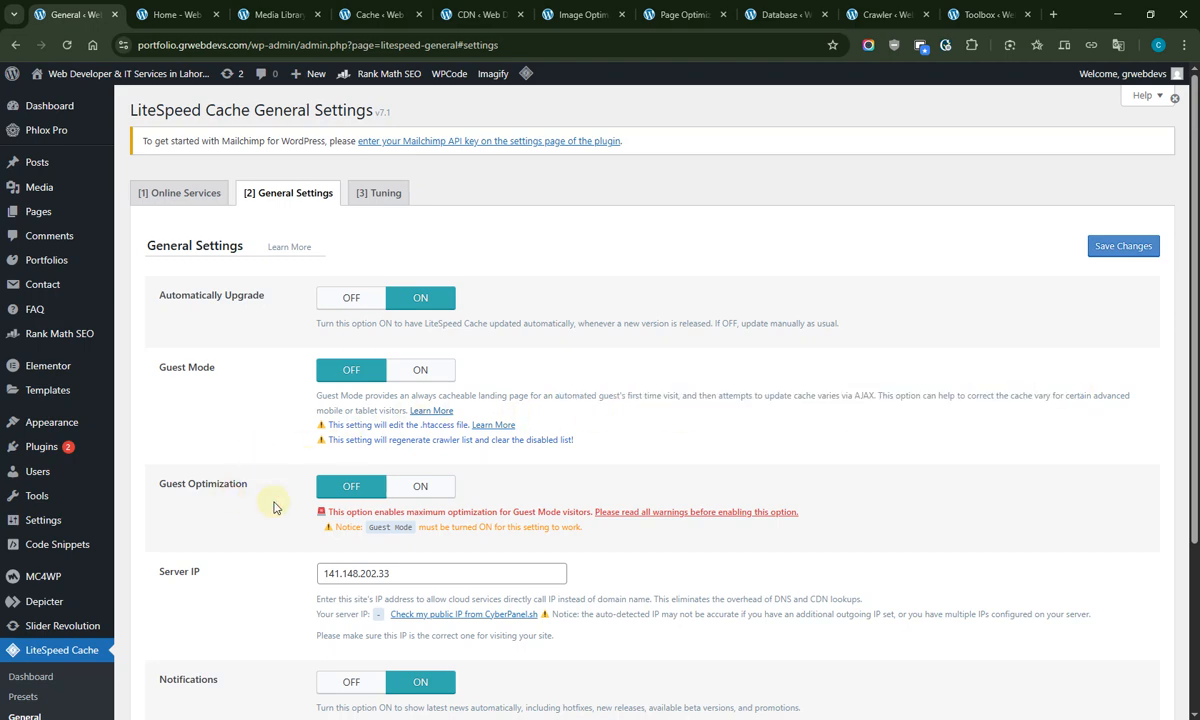
scroll(276, 563, down, 3)
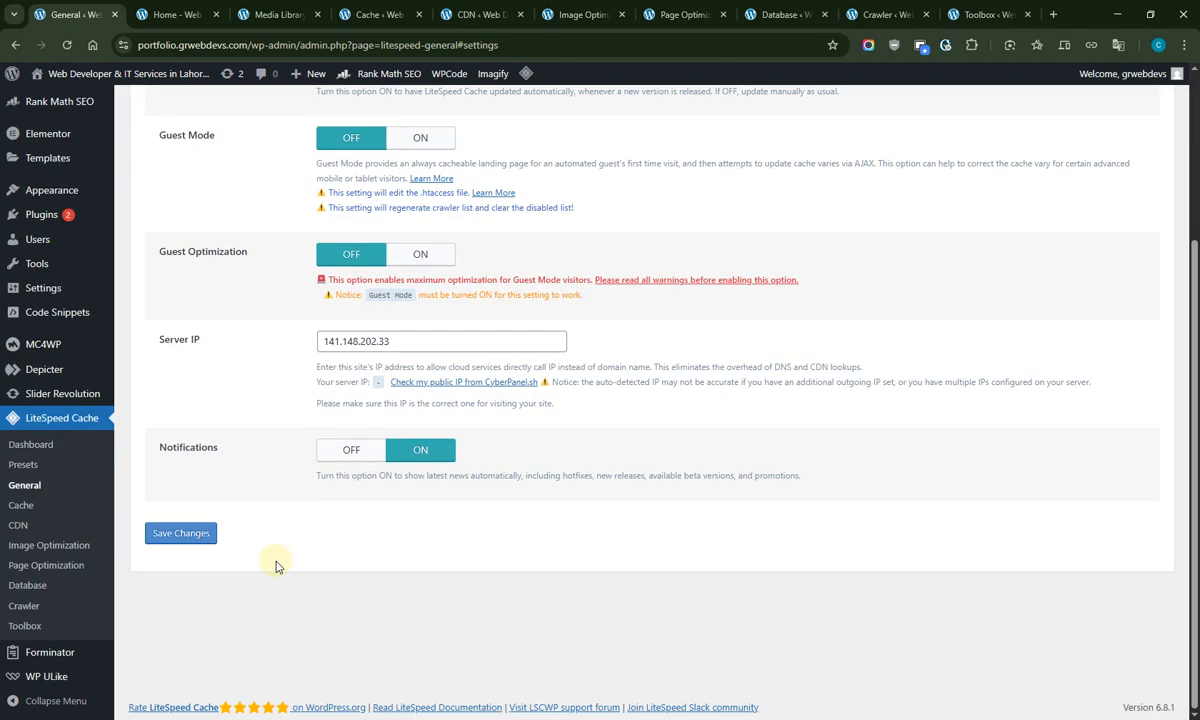
scroll(276, 565, up, 3)
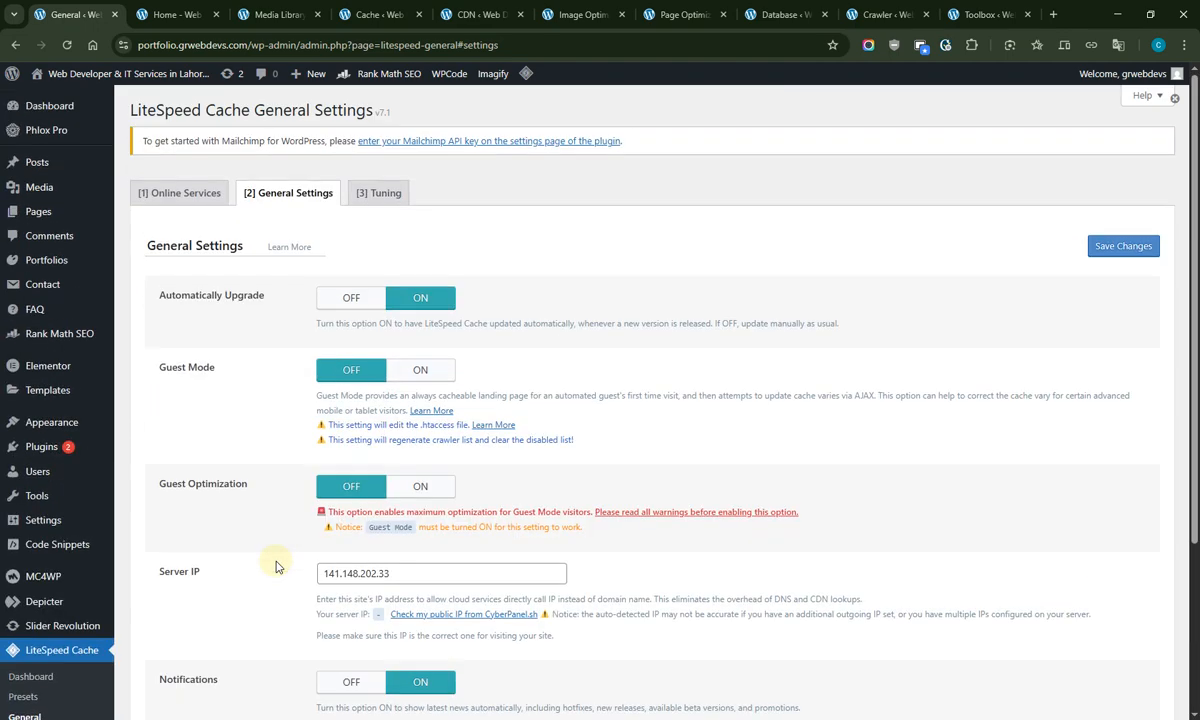
Open the Tuning settings and save the LiteSpeed Cache general configuration
click(380, 193)
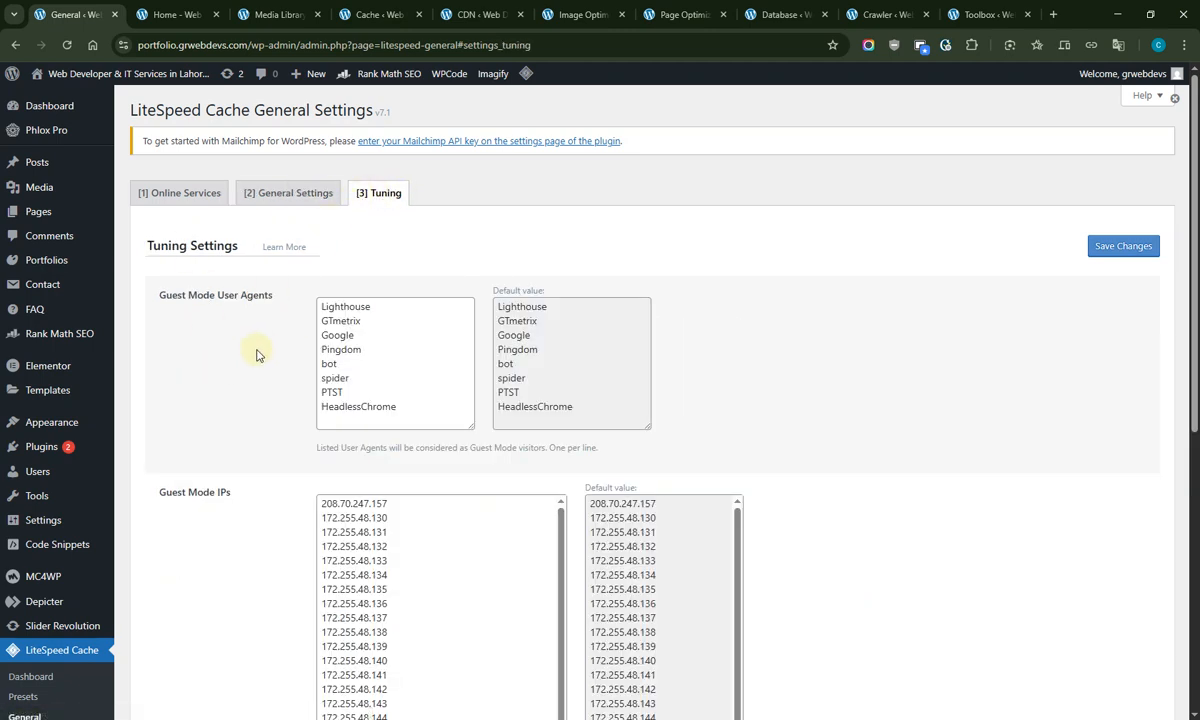
click(1119, 245)
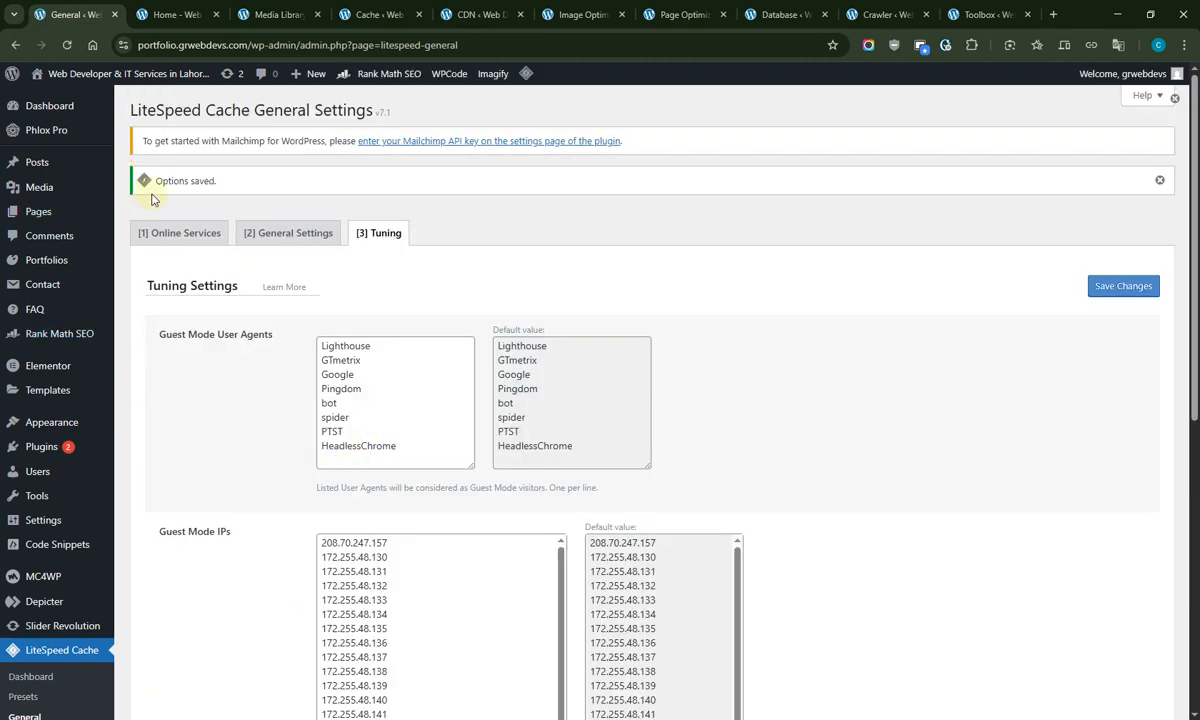
scroll(40, 690, down, 2)
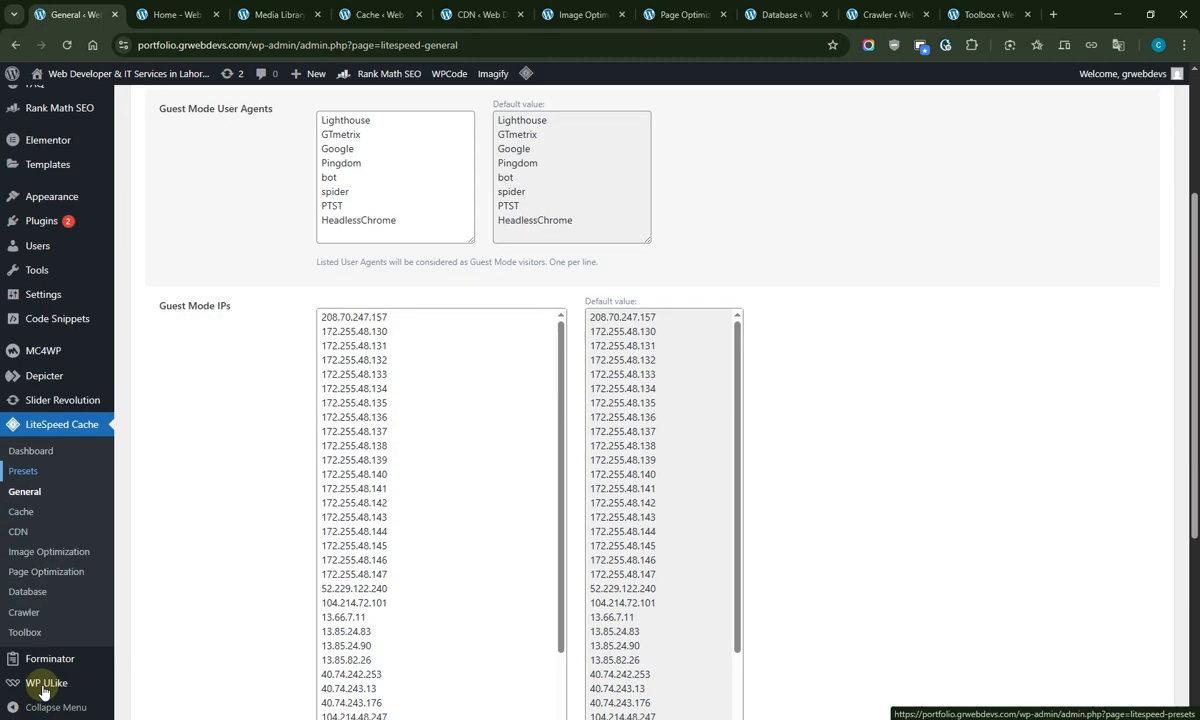
scroll(238, 430, up, 2)
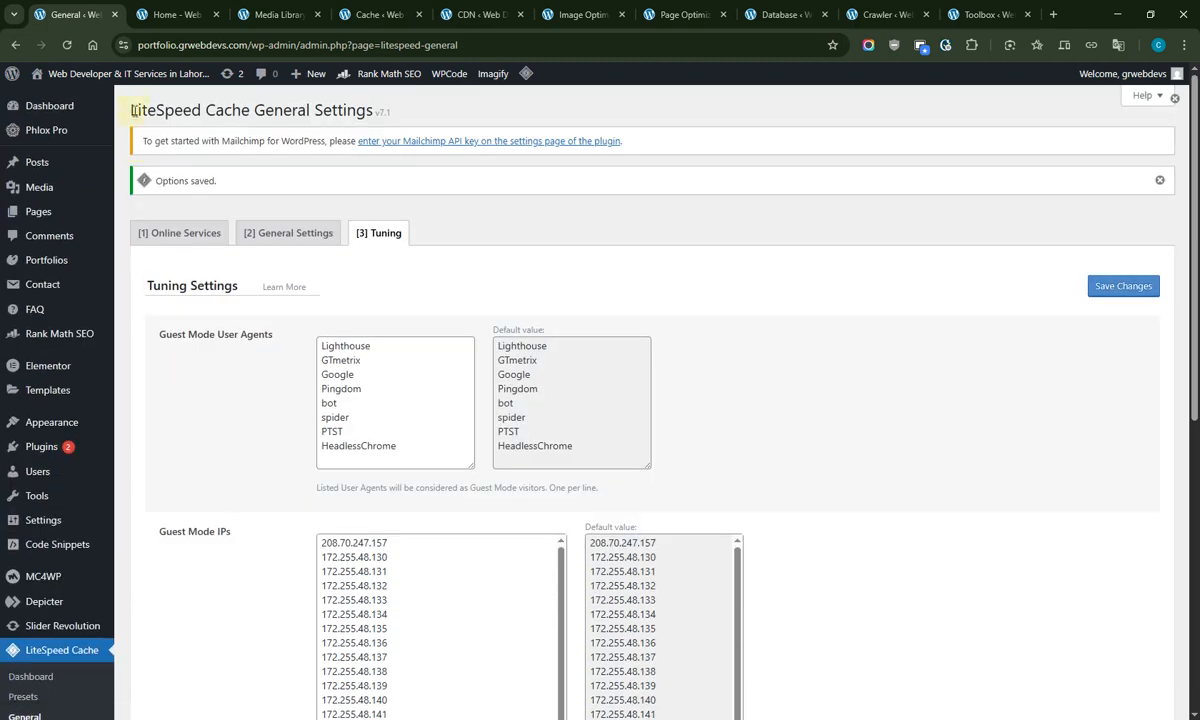
Close the General settings page and review the Cache Control Settings on the already opened Cache page
click(114, 14)
click(172, 14)
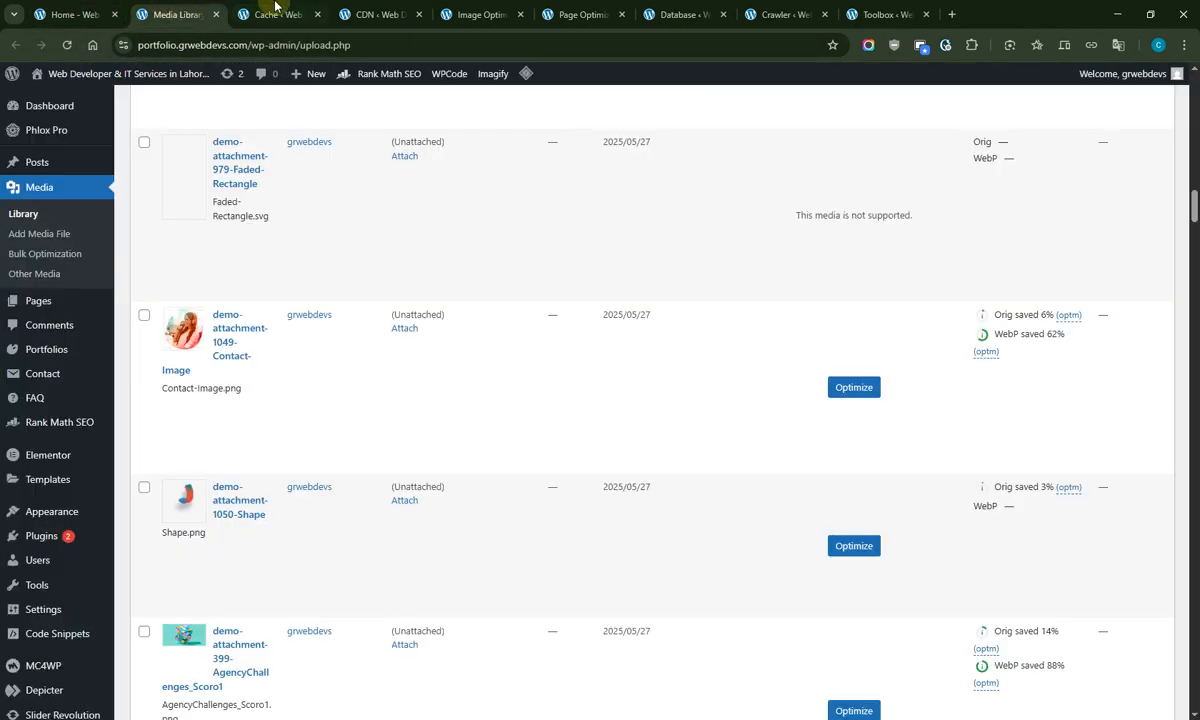
click(270, 14)
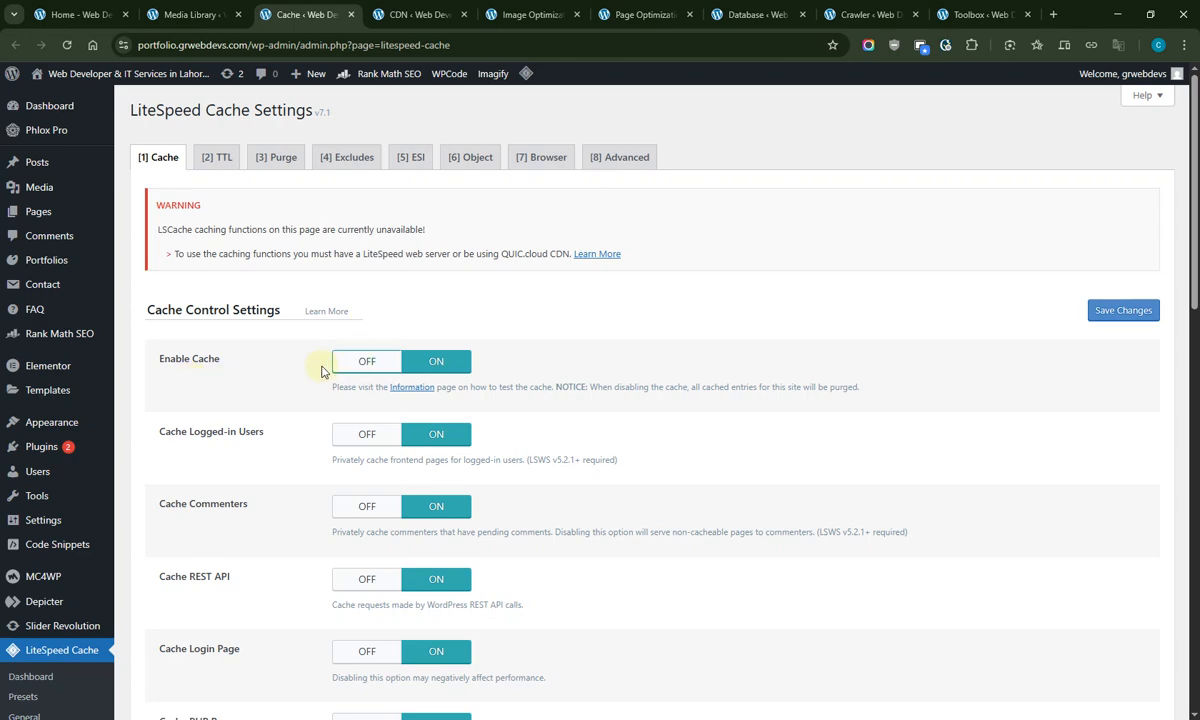
scroll(210, 378, down, 20)
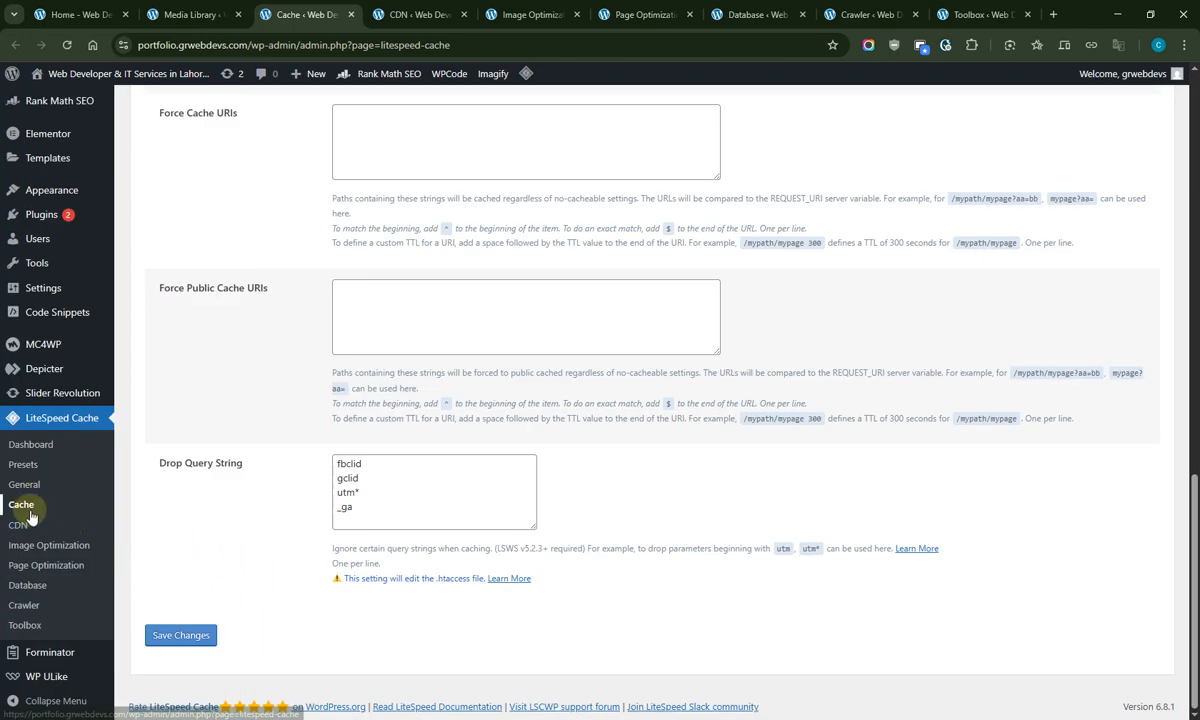
scroll(200, 521, up, 20)
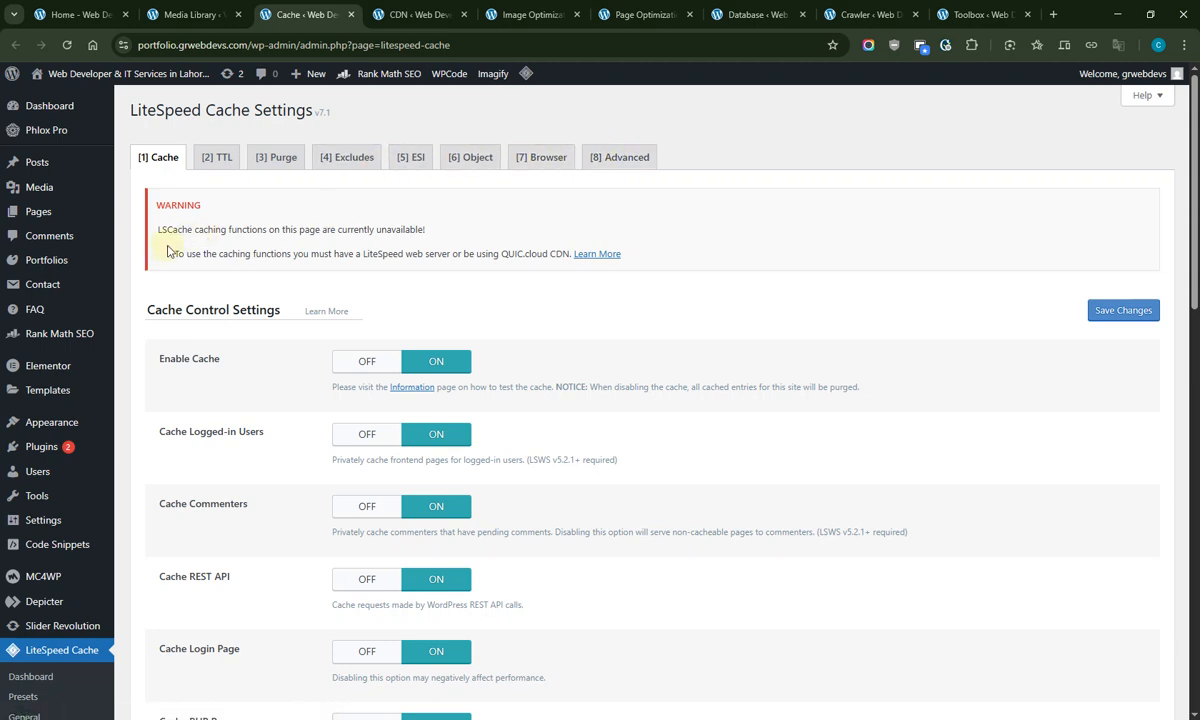
Close the Cache page and examine the Cloudflare API fields and development mode options in the CDN settings
click(352, 15)
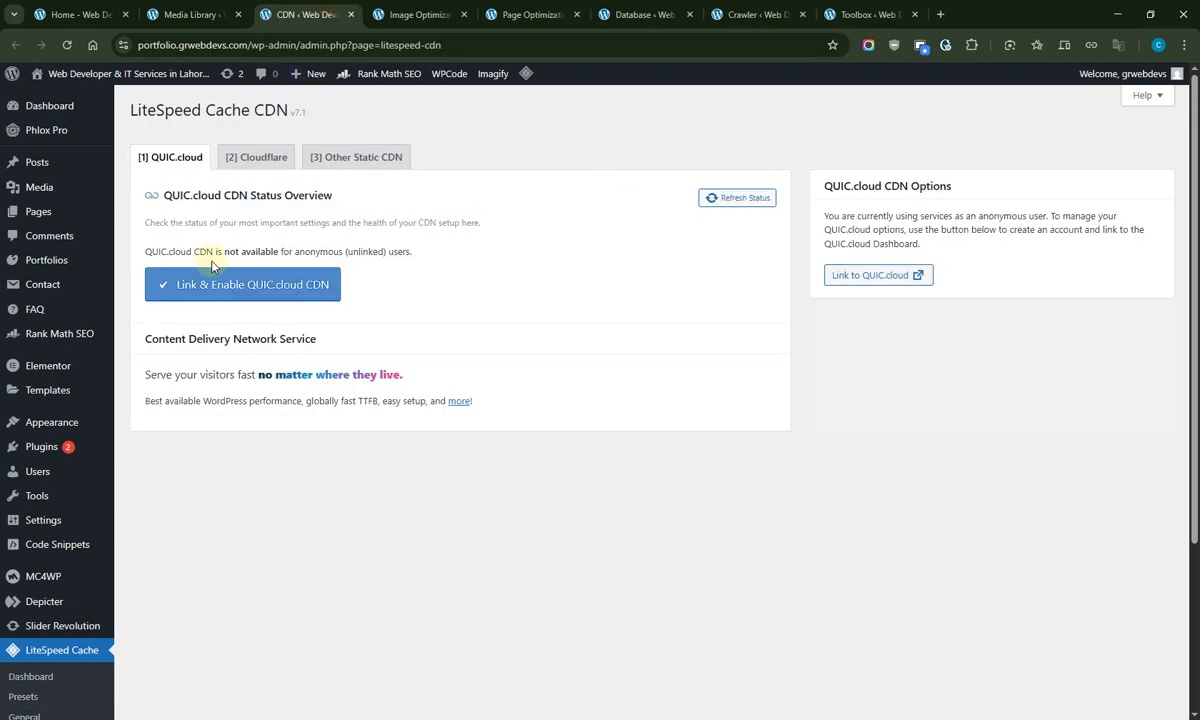
click(246, 162)
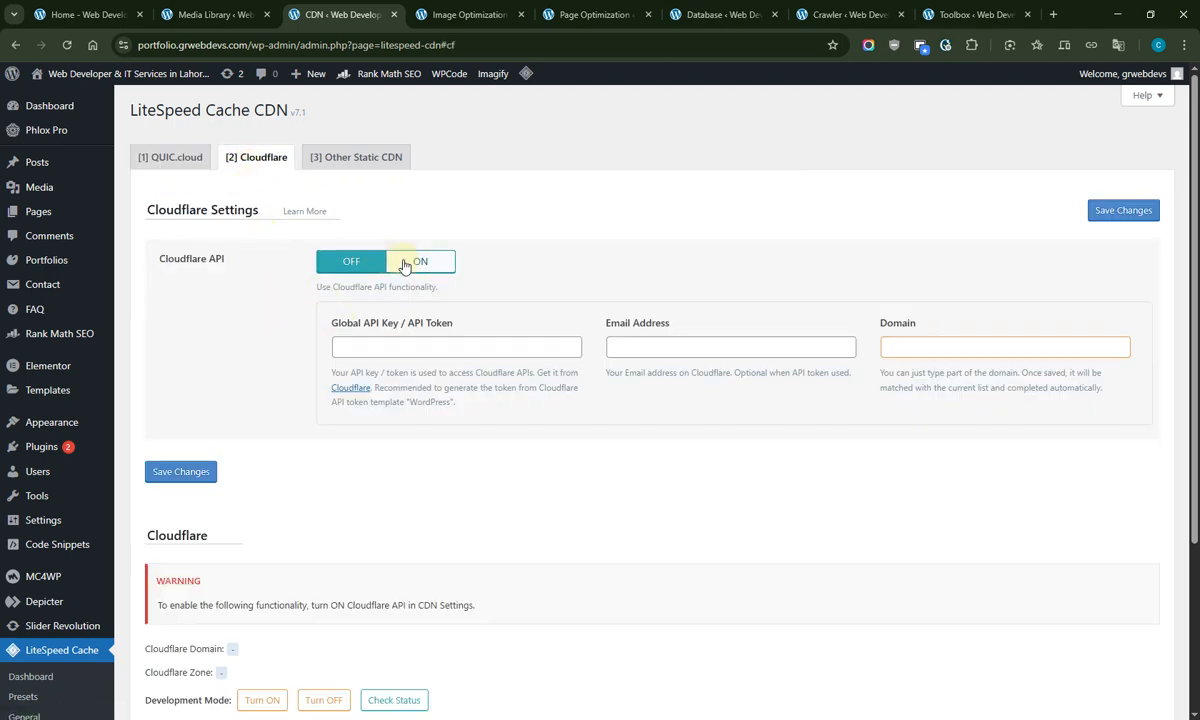
click(541, 352)
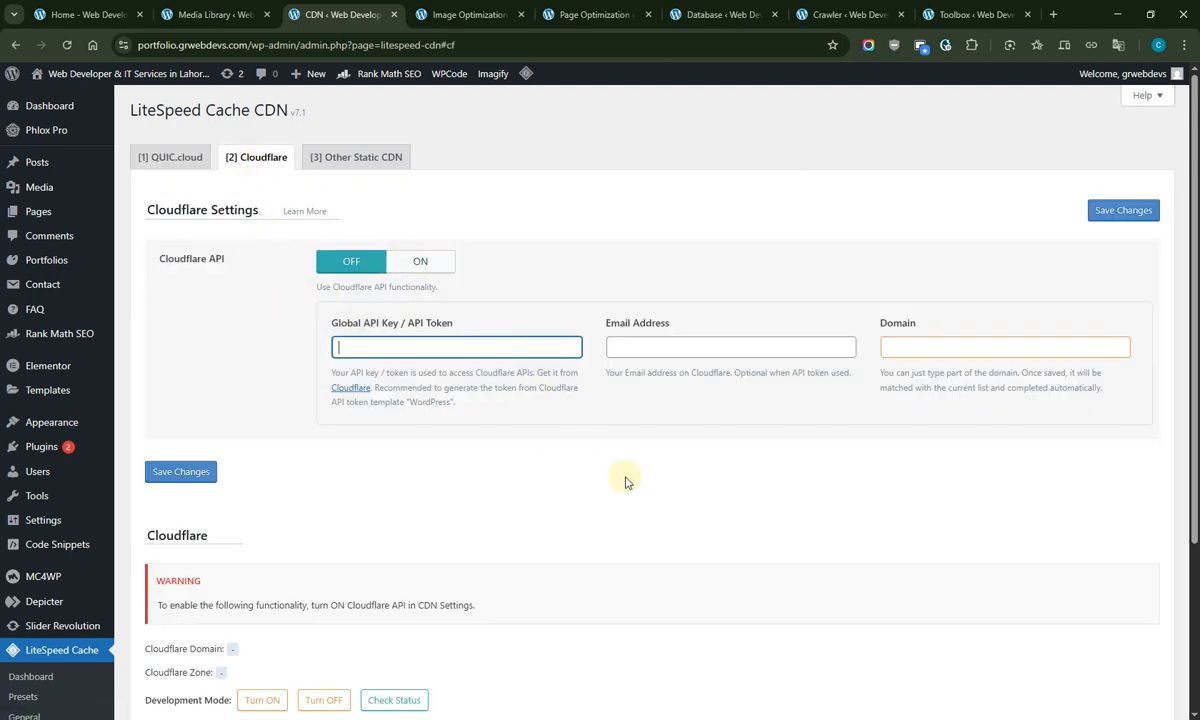
click(734, 430)
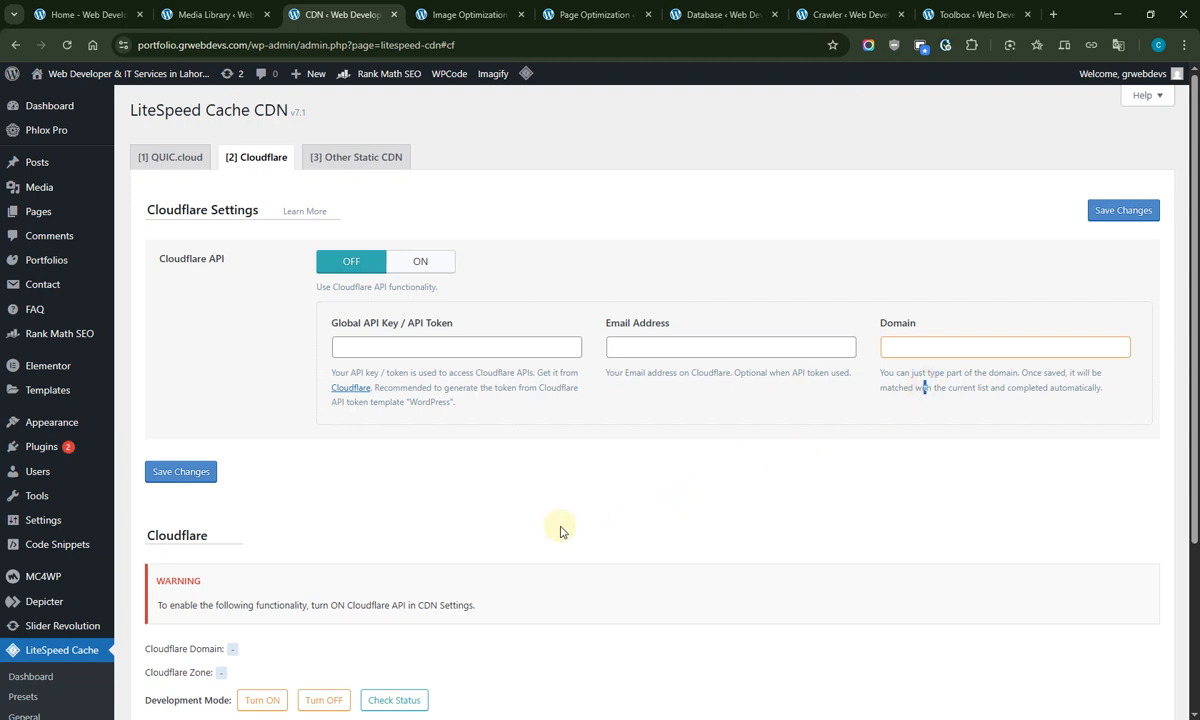
scroll(231, 535, down, 3)
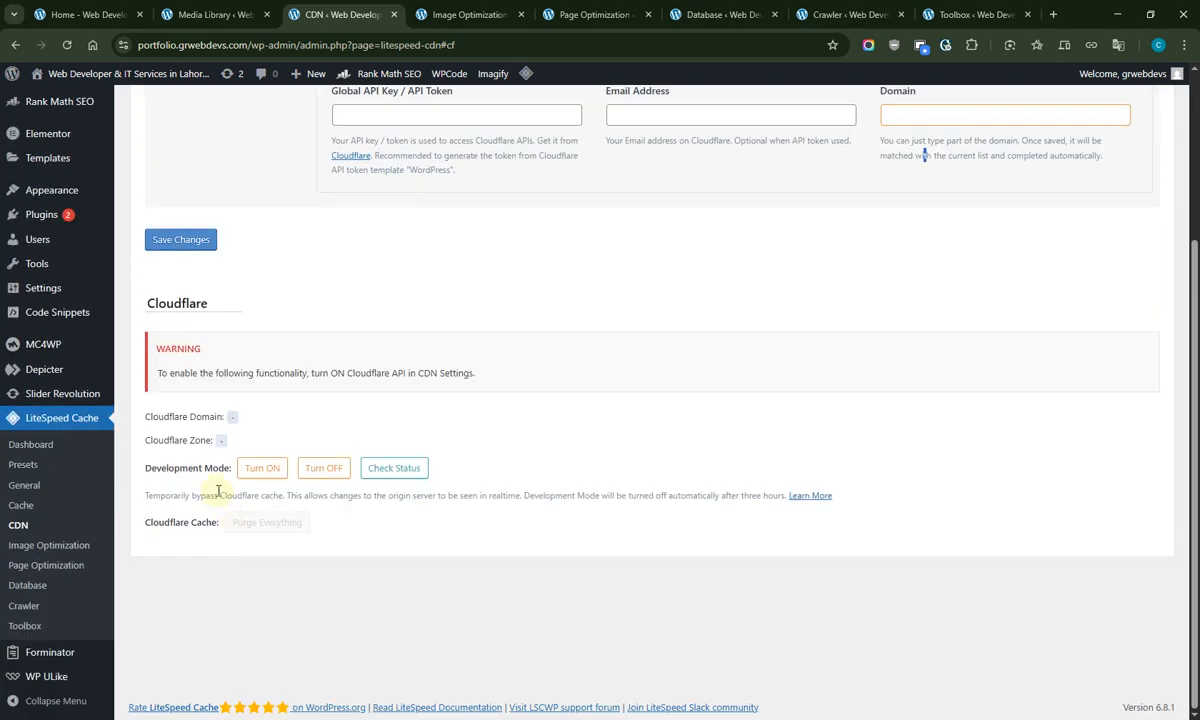
Try out the Cloudflare API switch while checking the warning and the Cloudflare domain, zone and development mode section
drag(199, 373, 440, 373)
click(465, 393)
scroll(410, 398, up, 3)
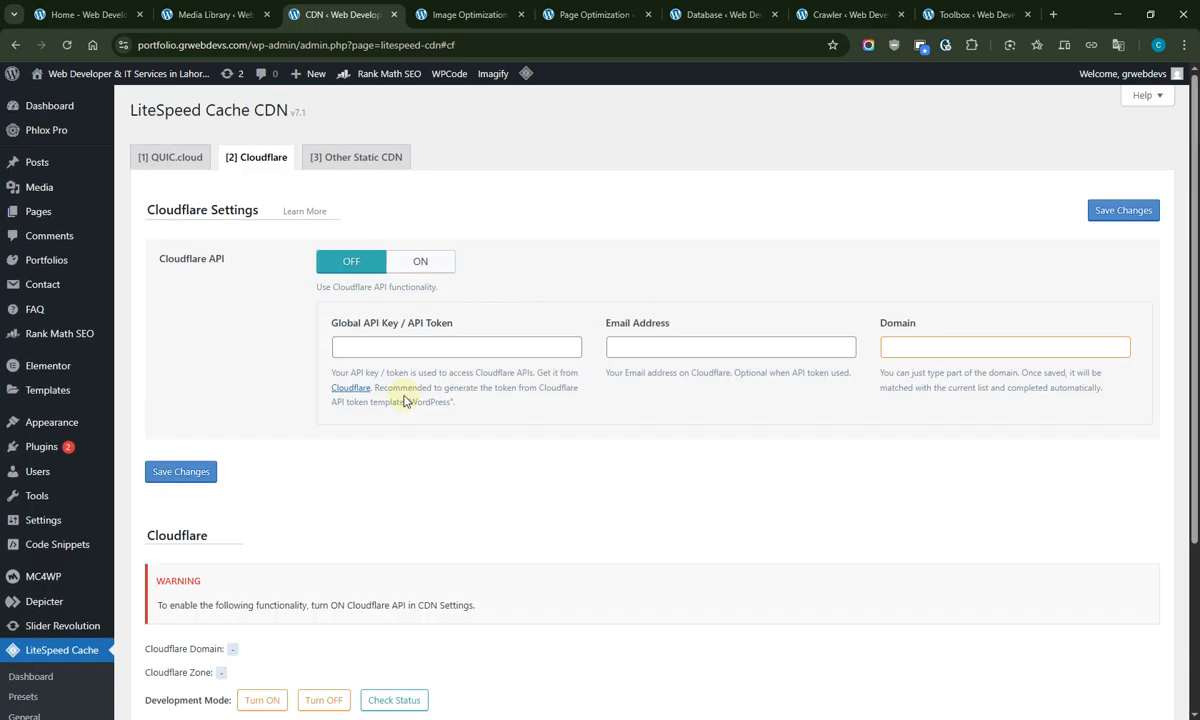
click(432, 261)
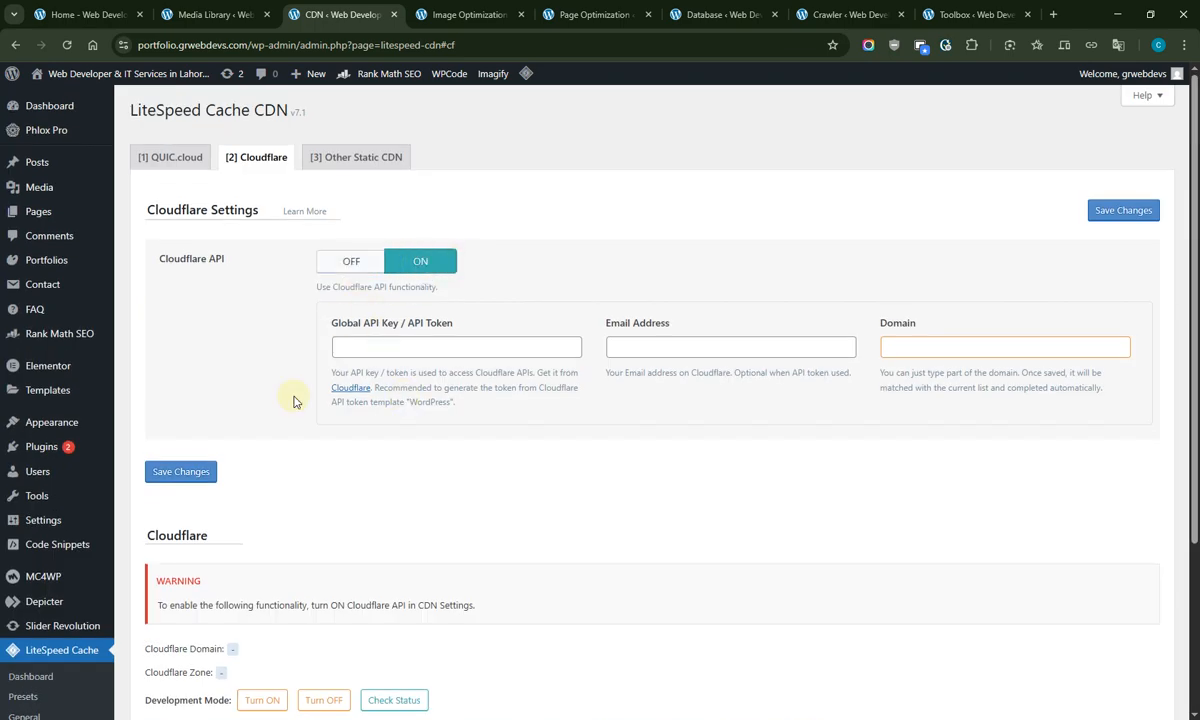
scroll(220, 589, down, 3)
scroll(205, 557, up, 3)
scroll(200, 550, down, 3)
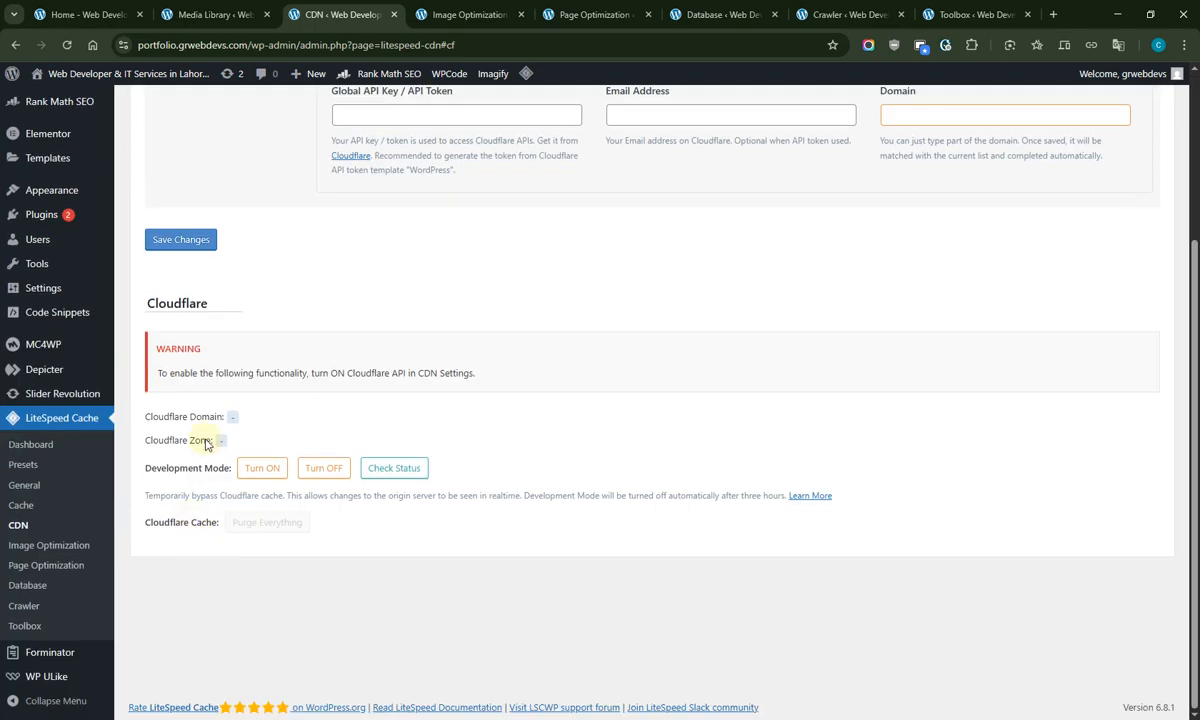
scroll(206, 420, up, 3)
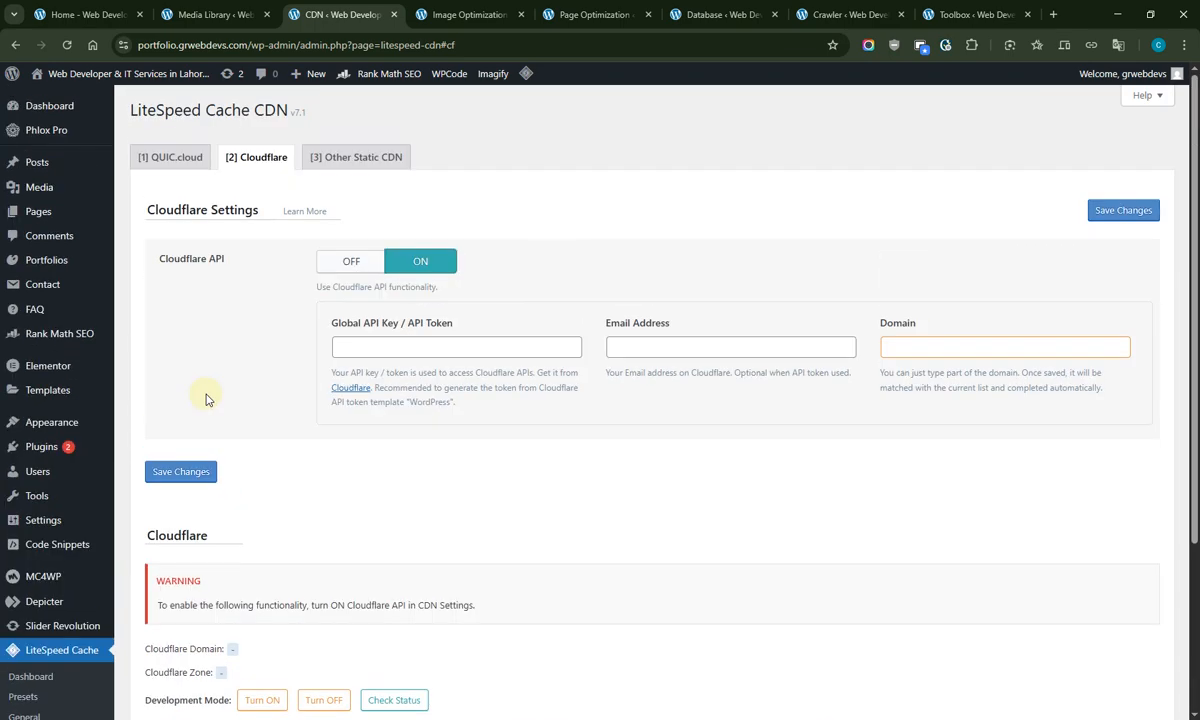
click(350, 261)
Open the Other Static CDN settings and read the notes on when to use CDN Mapping
click(356, 157)
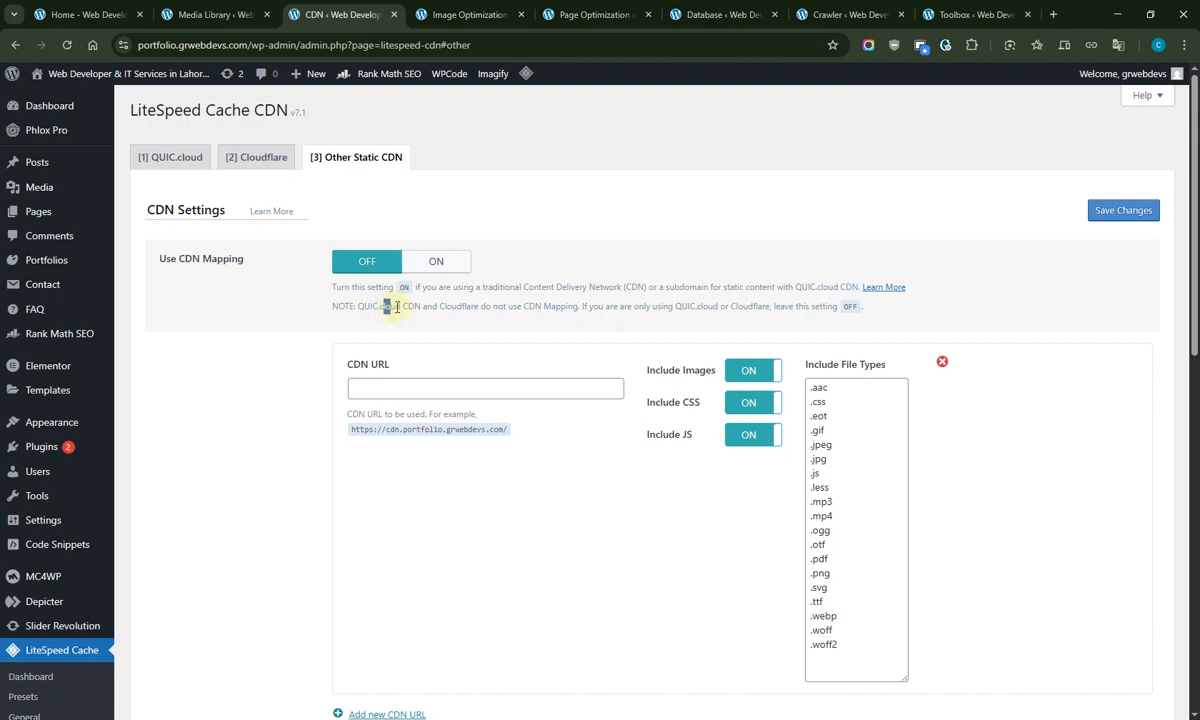
drag(397, 307, 674, 286)
click(680, 286)
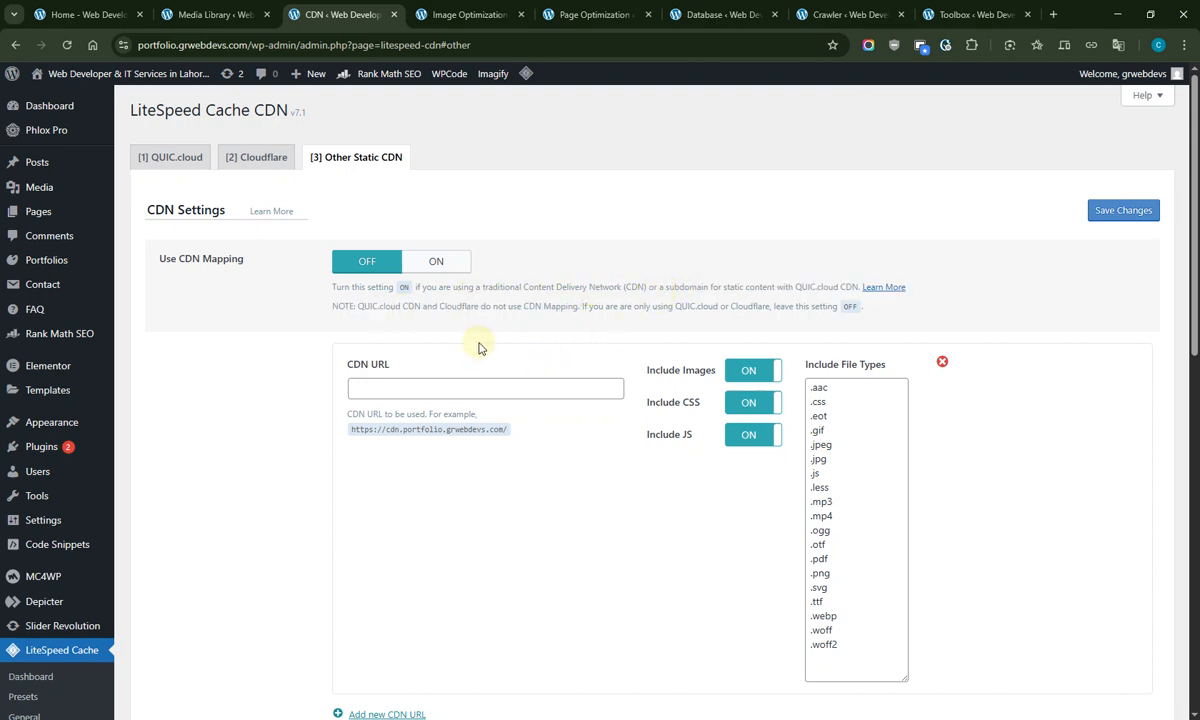
Close the CDN page and review the summary and all settings on the already opened Image Optimization page
click(394, 14)
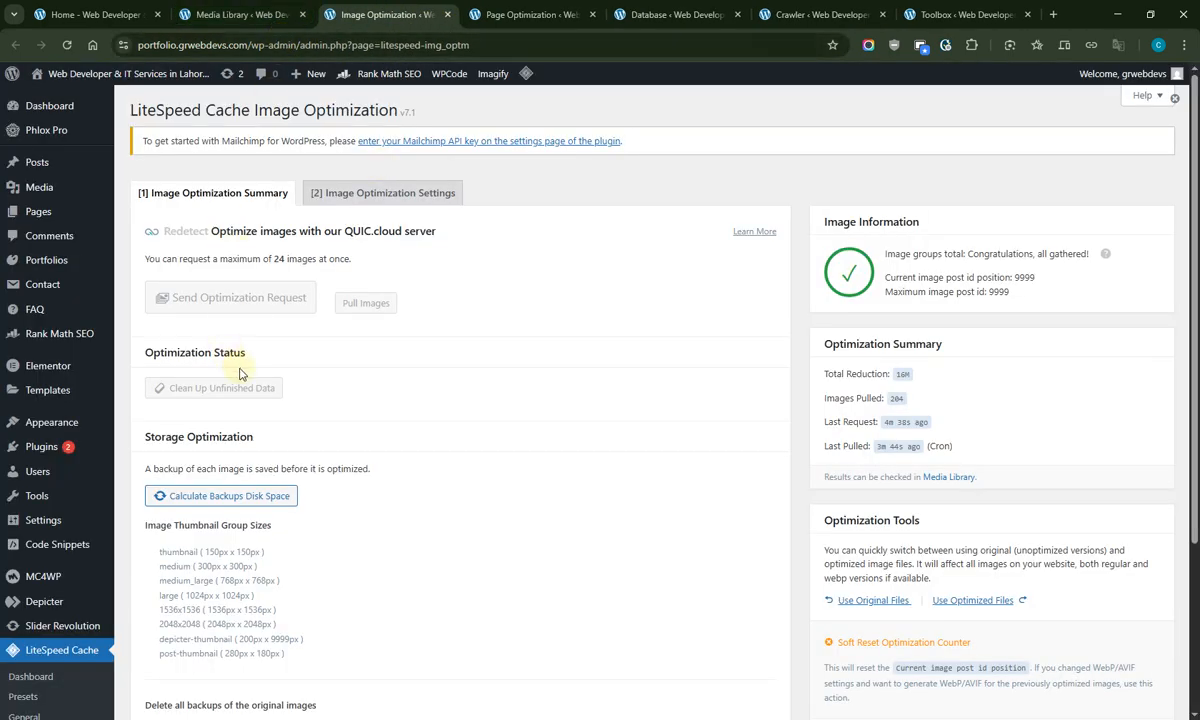
scroll(270, 421, down, 3)
scroll(270, 421, up, 3)
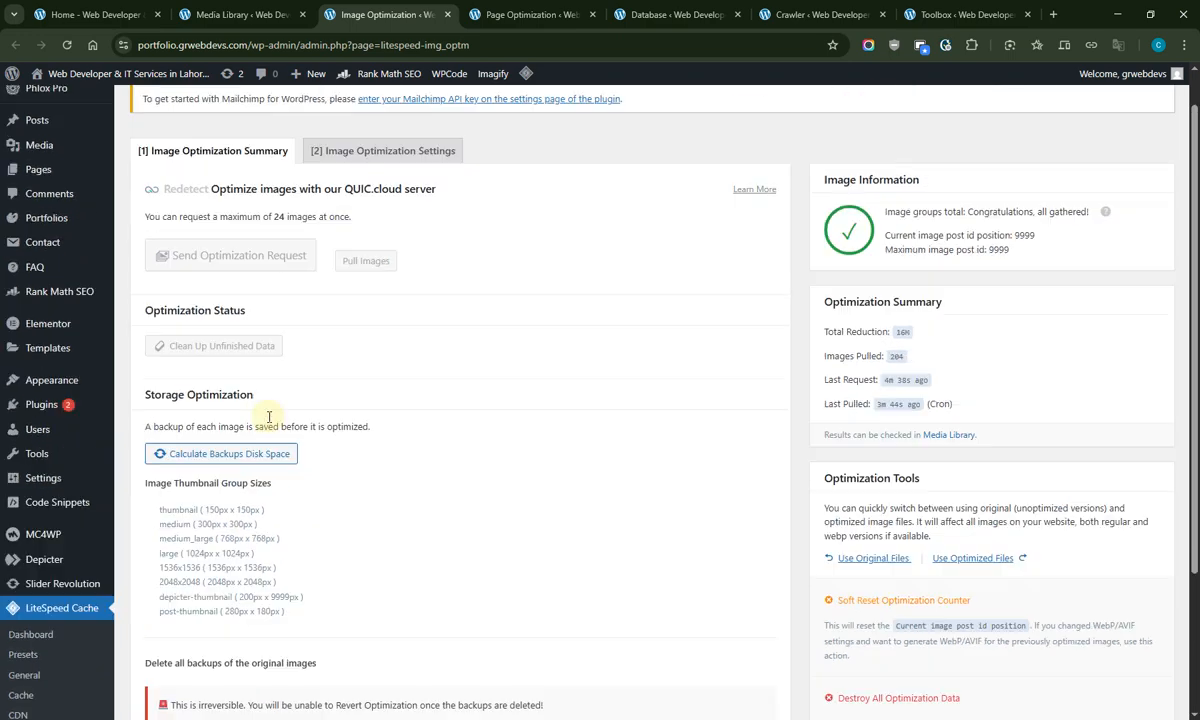
click(332, 195)
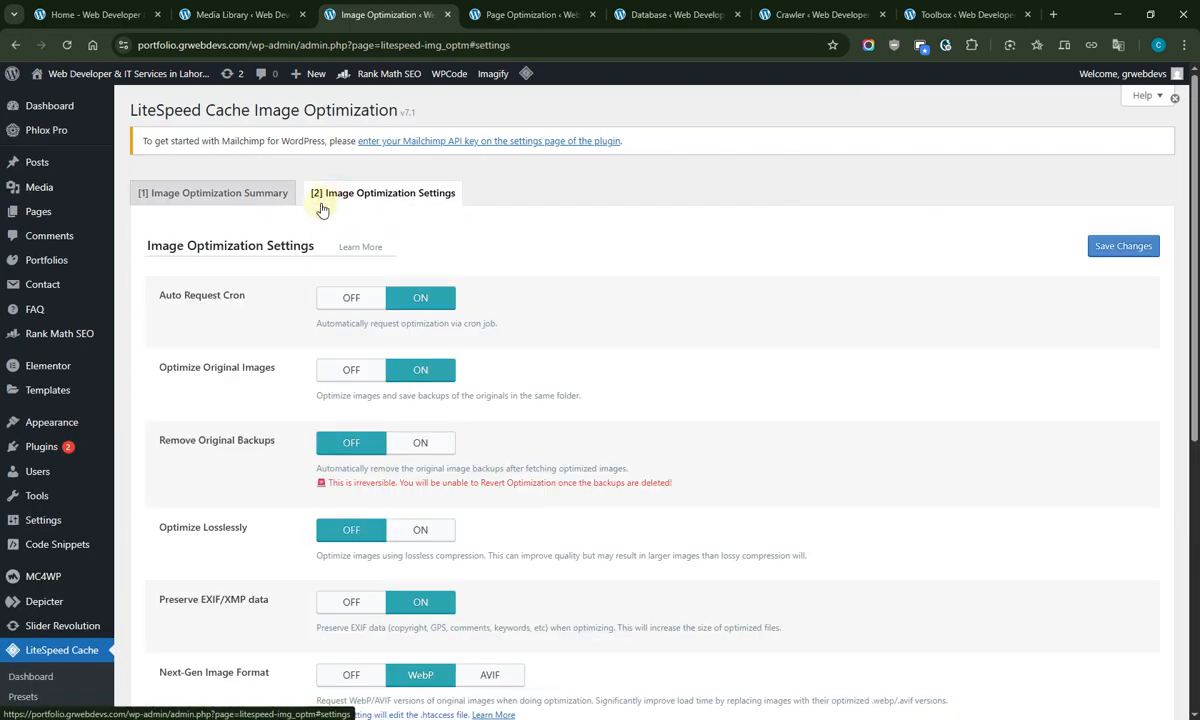
scroll(224, 337, down, 3)
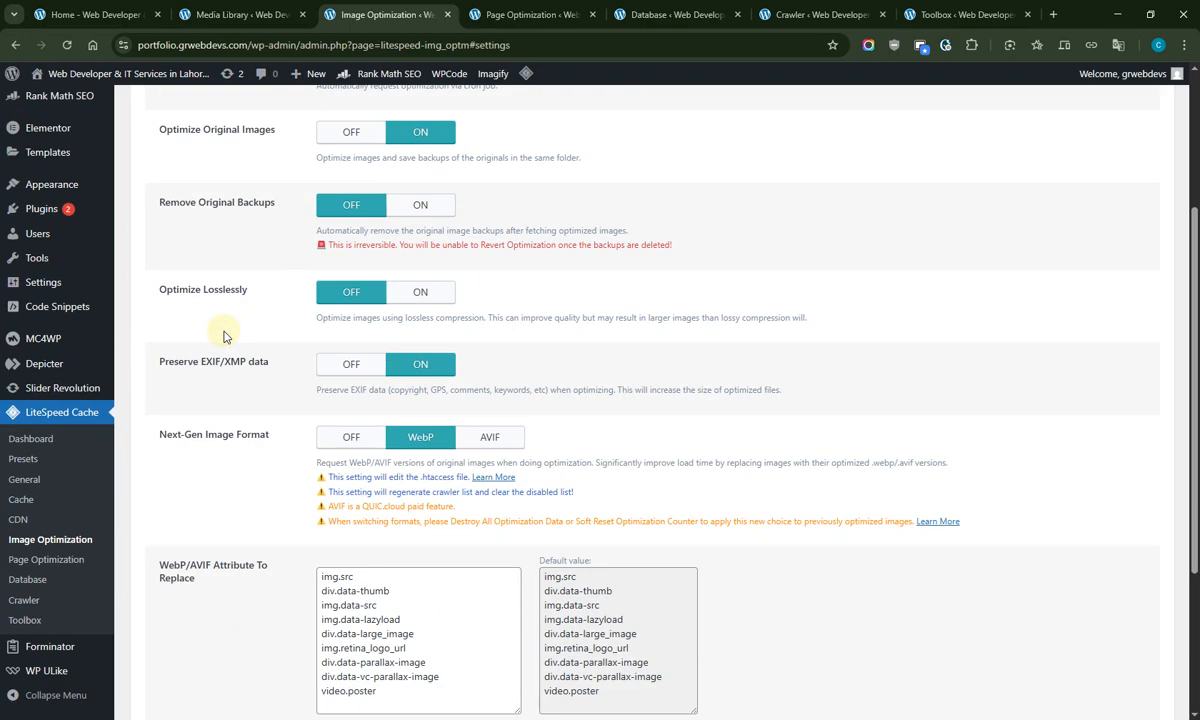
scroll(226, 340, down, 3)
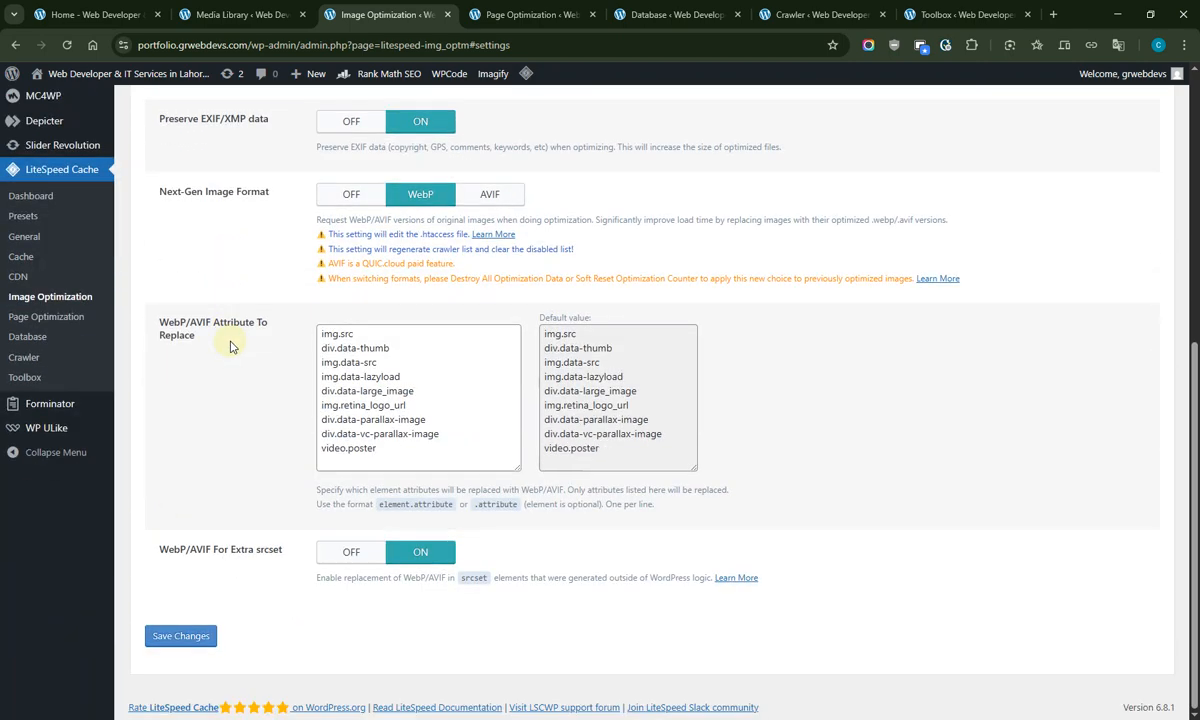
scroll(229, 346, up, 6)
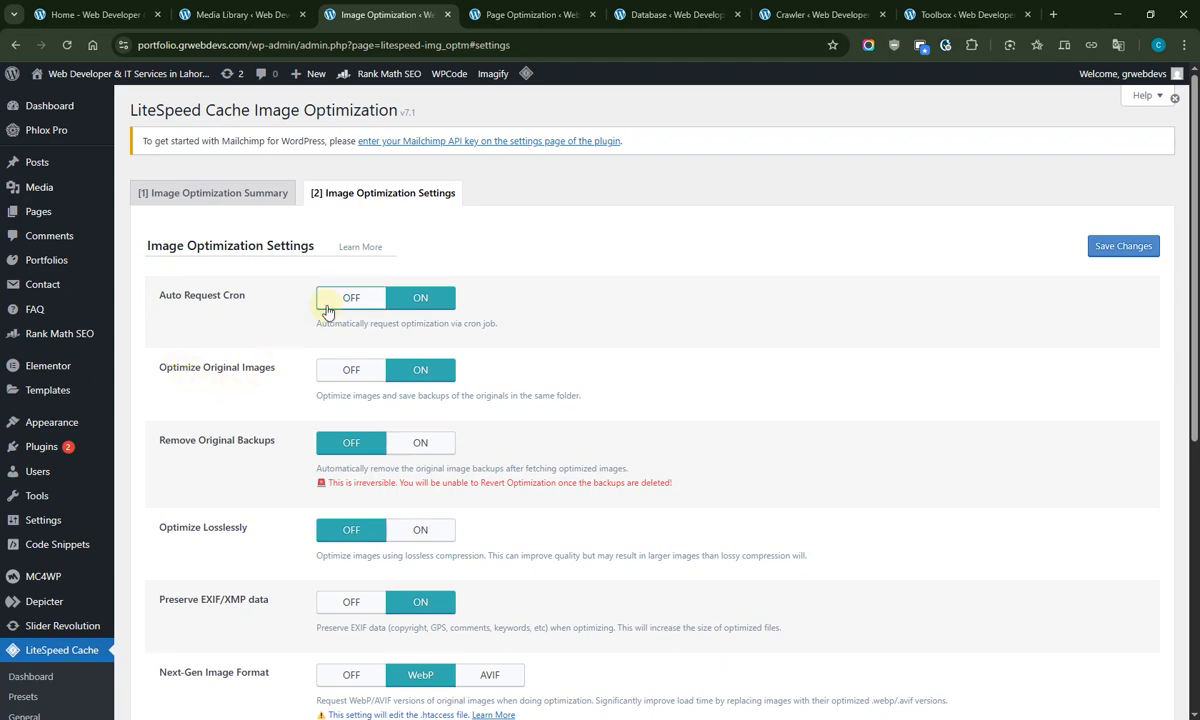
Close the Image Optimization page and turn on HTML Minify in the HTML Settings of Page Optimization
click(450, 15)
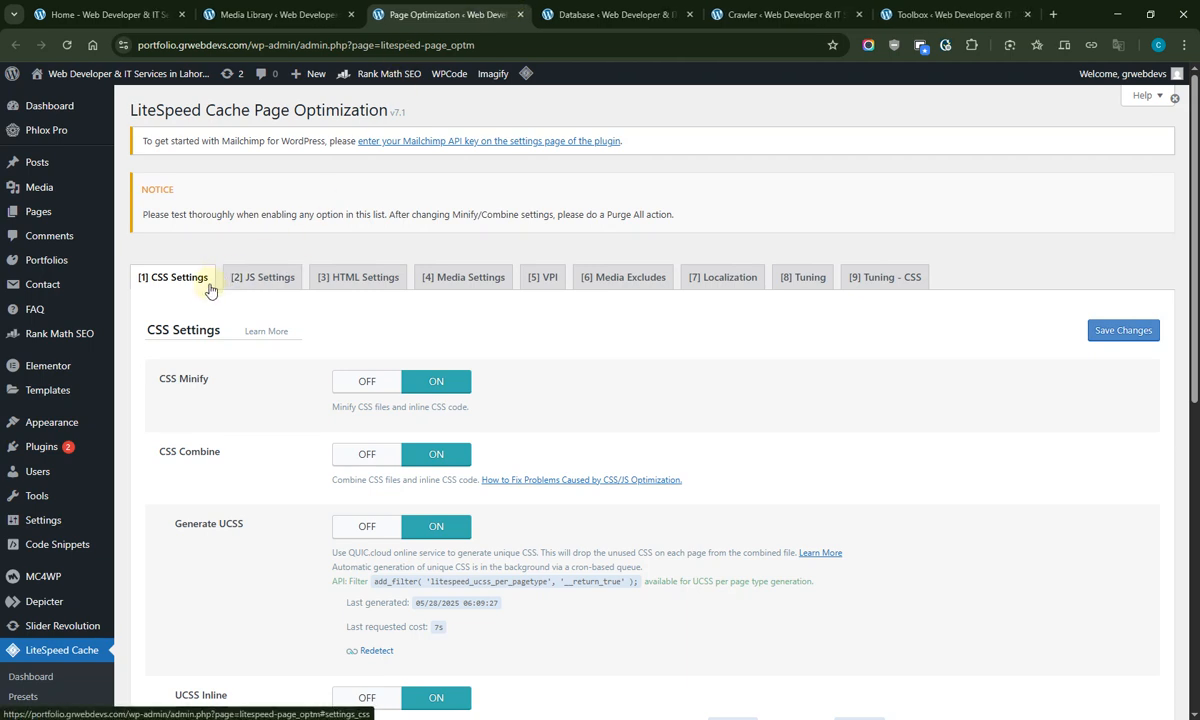
click(241, 277)
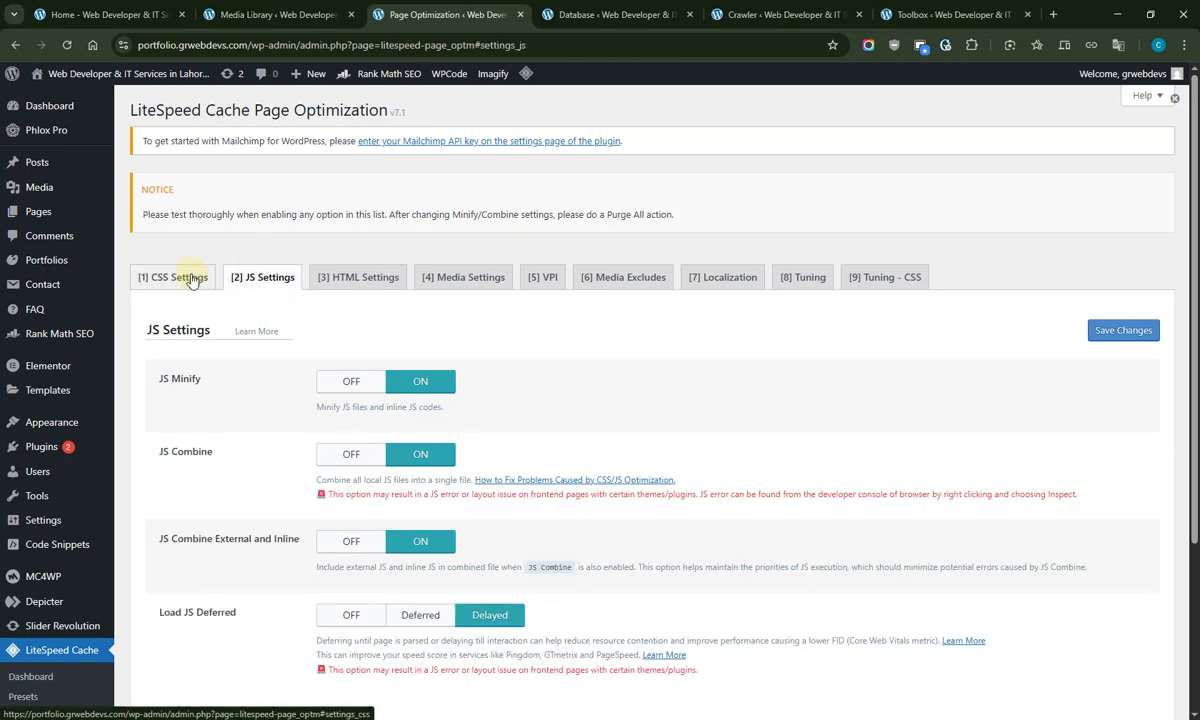
click(322, 288)
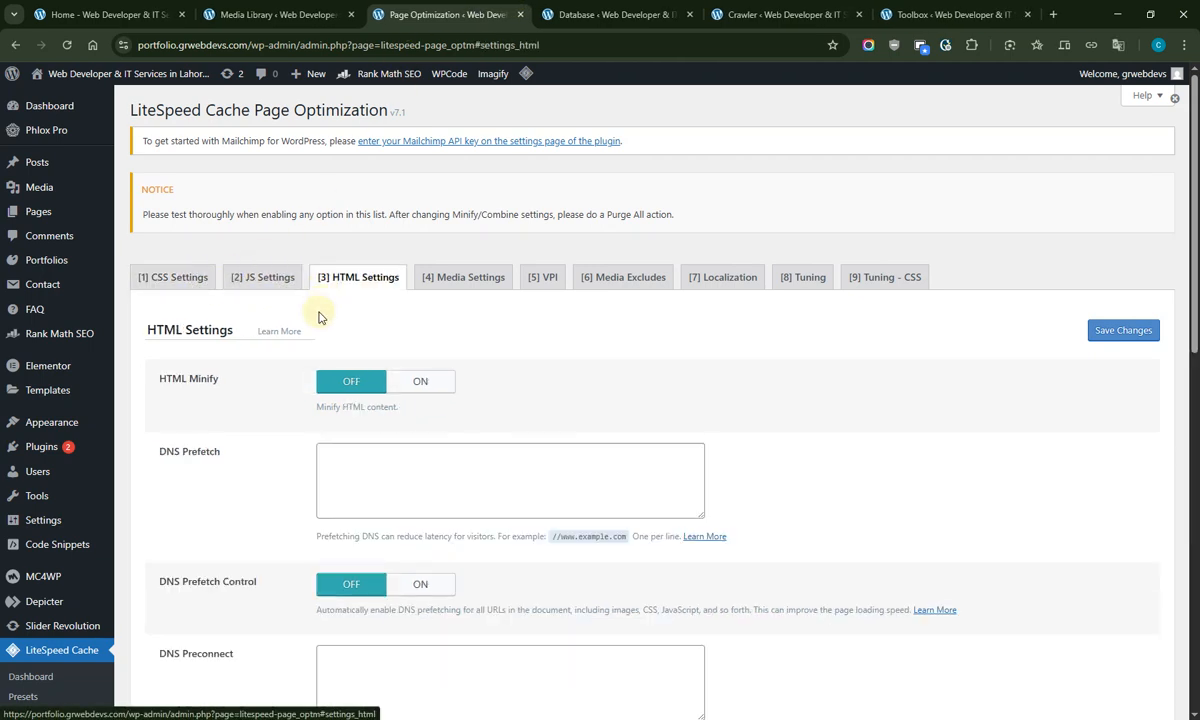
triple_click(160, 377)
click(422, 381)
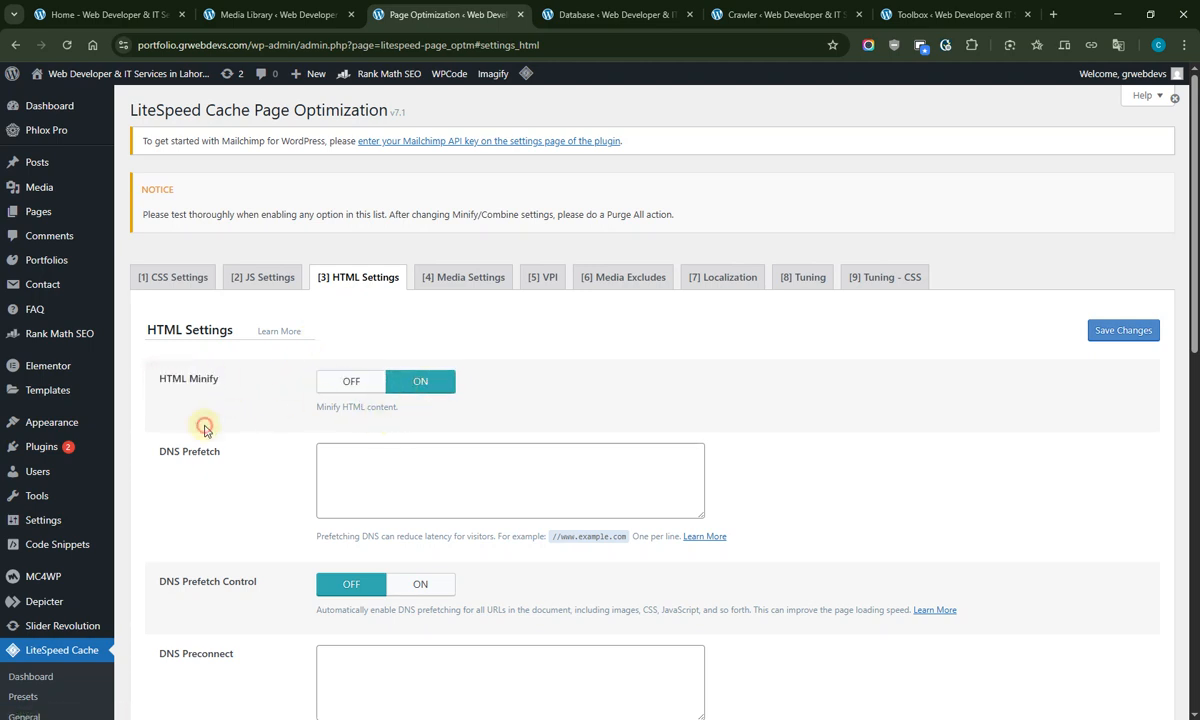
Turn on DNS Prefetch Control in the HTML Settings and read its description
scroll(202, 424, down, 3)
drag(159, 345, 238, 347)
click(256, 367)
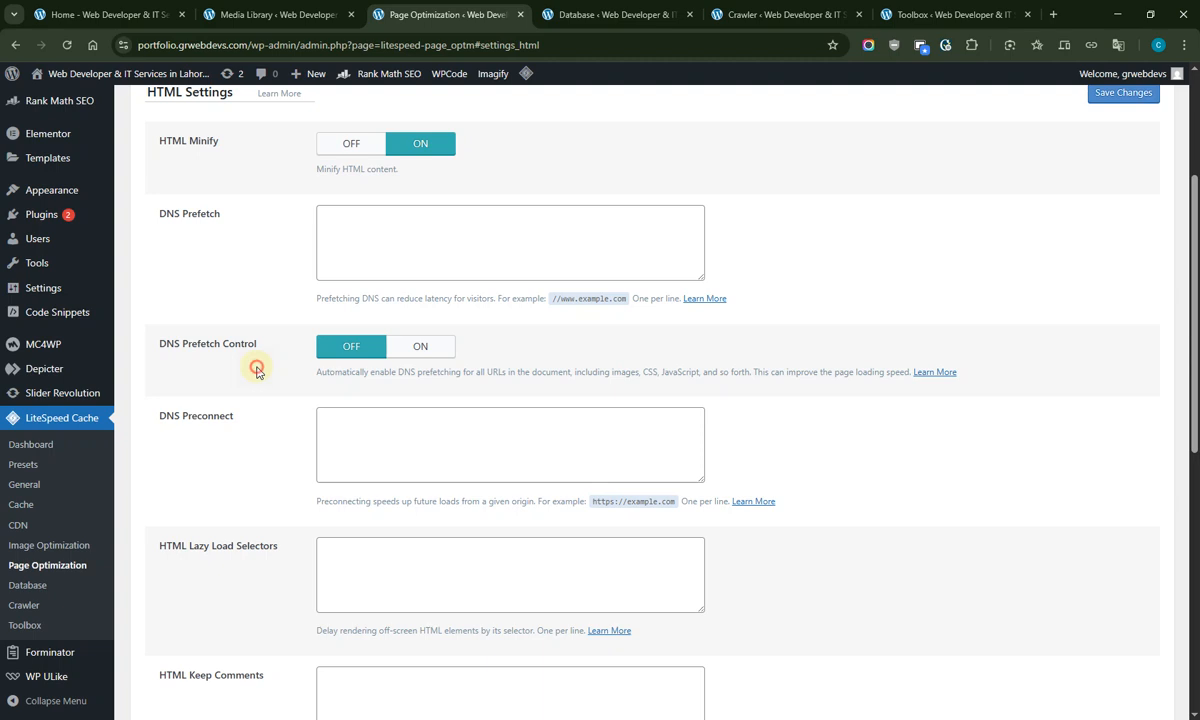
click(437, 350)
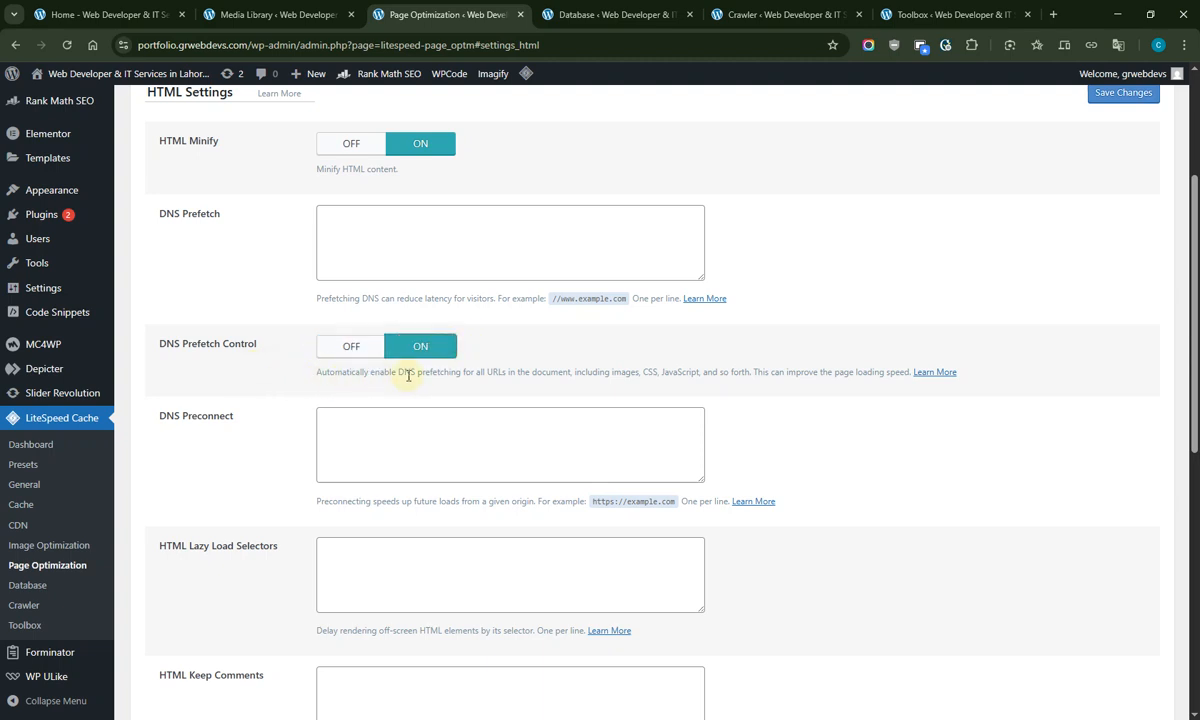
drag(408, 376, 267, 399)
click(268, 401)
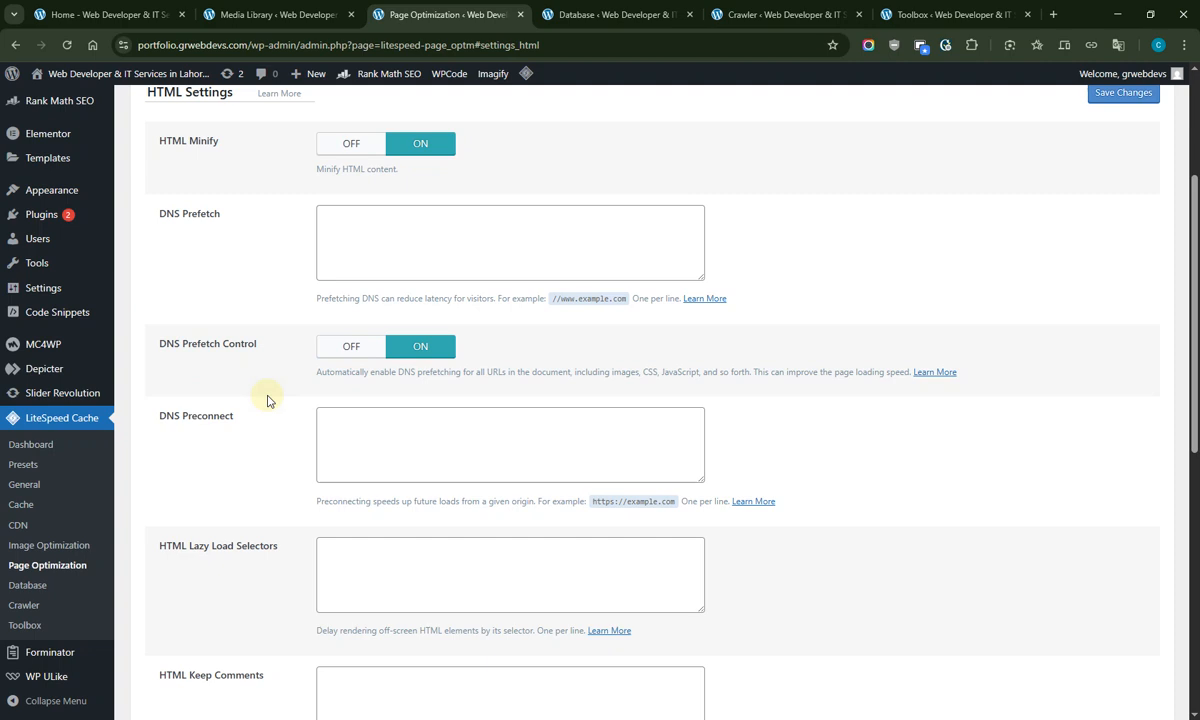
Examine the Remove Query Strings option and its note about Google reCAPTCHA in the HTML Settings
scroll(250, 510, down, 3)
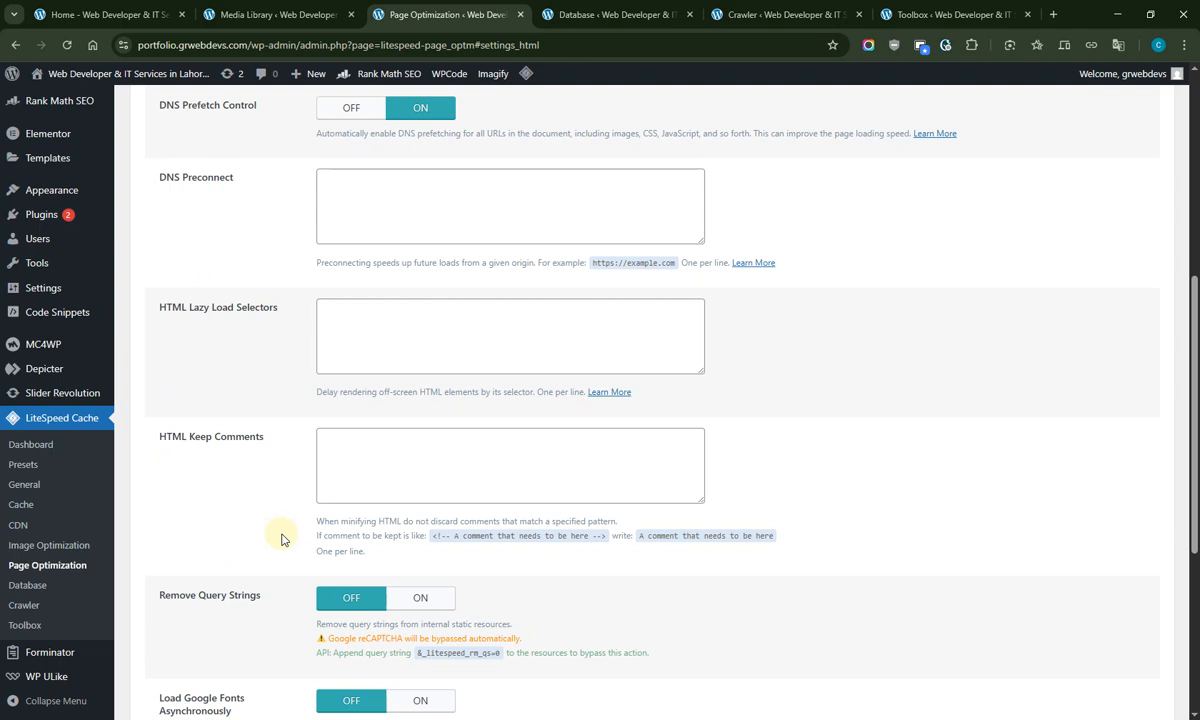
scroll(220, 530, down, 3)
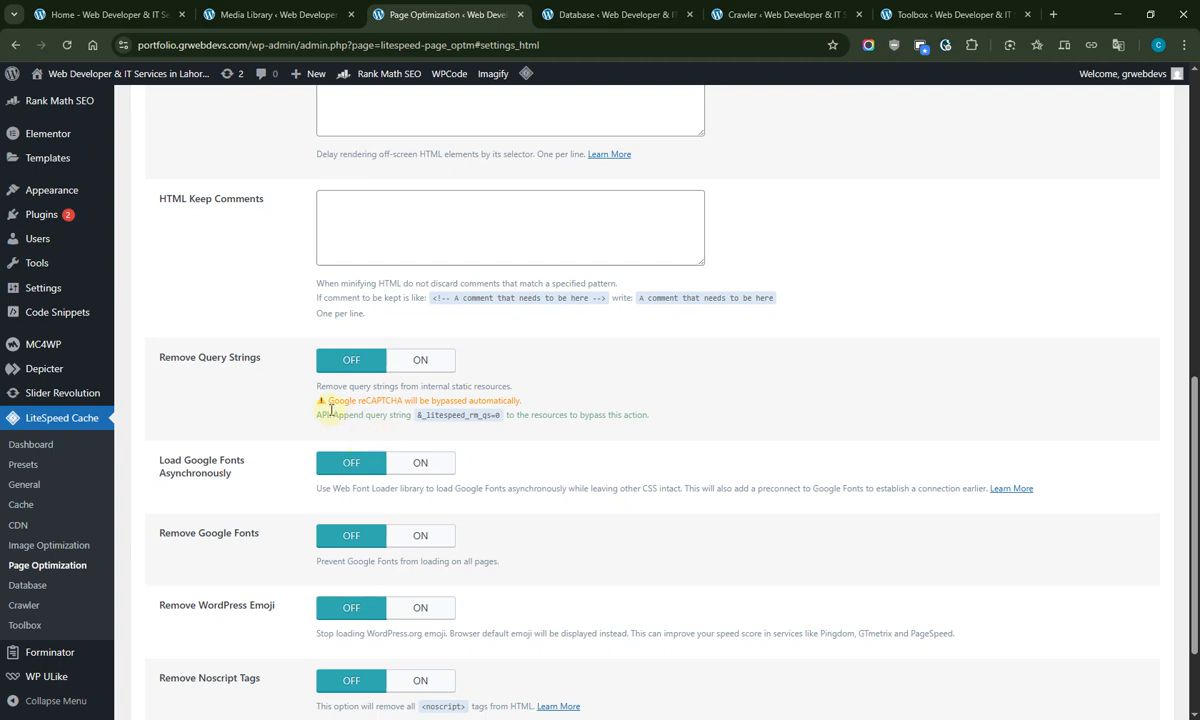
drag(327, 401, 540, 410)
click(540, 410)
drag(318, 412, 536, 407)
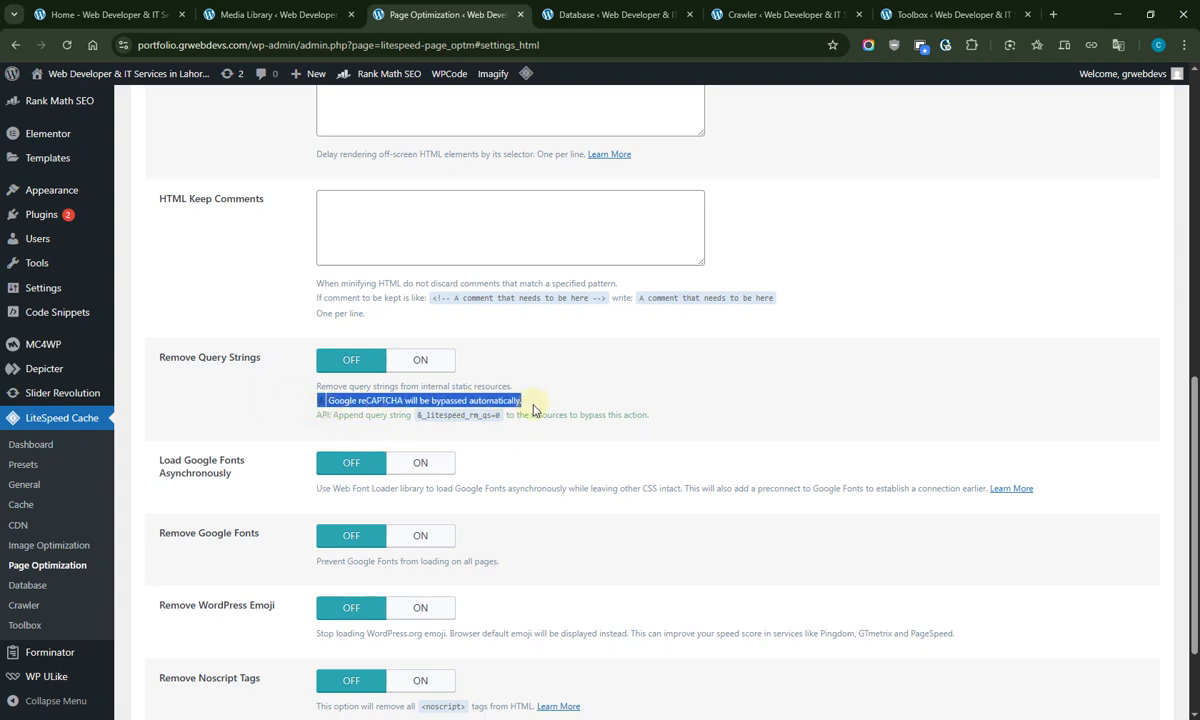
click(452, 392)
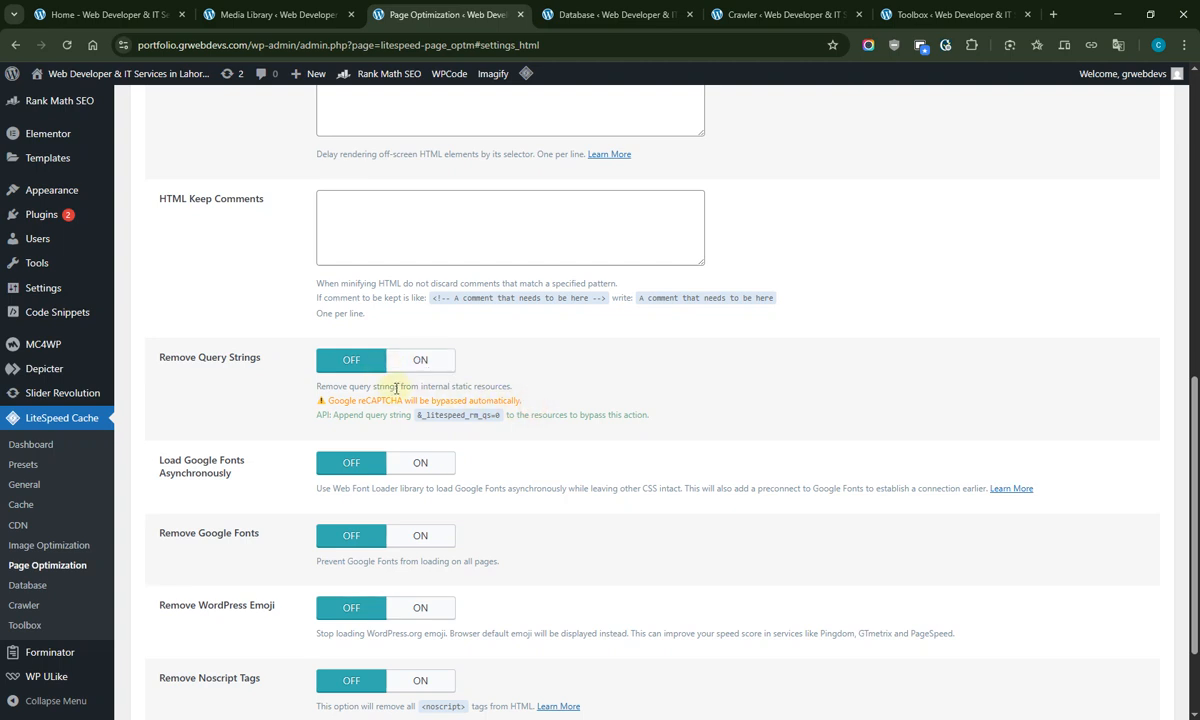
Turn on Load Google Fonts Asynchronously and read the description of Remove Google Fonts
scroll(380, 416, down, 2)
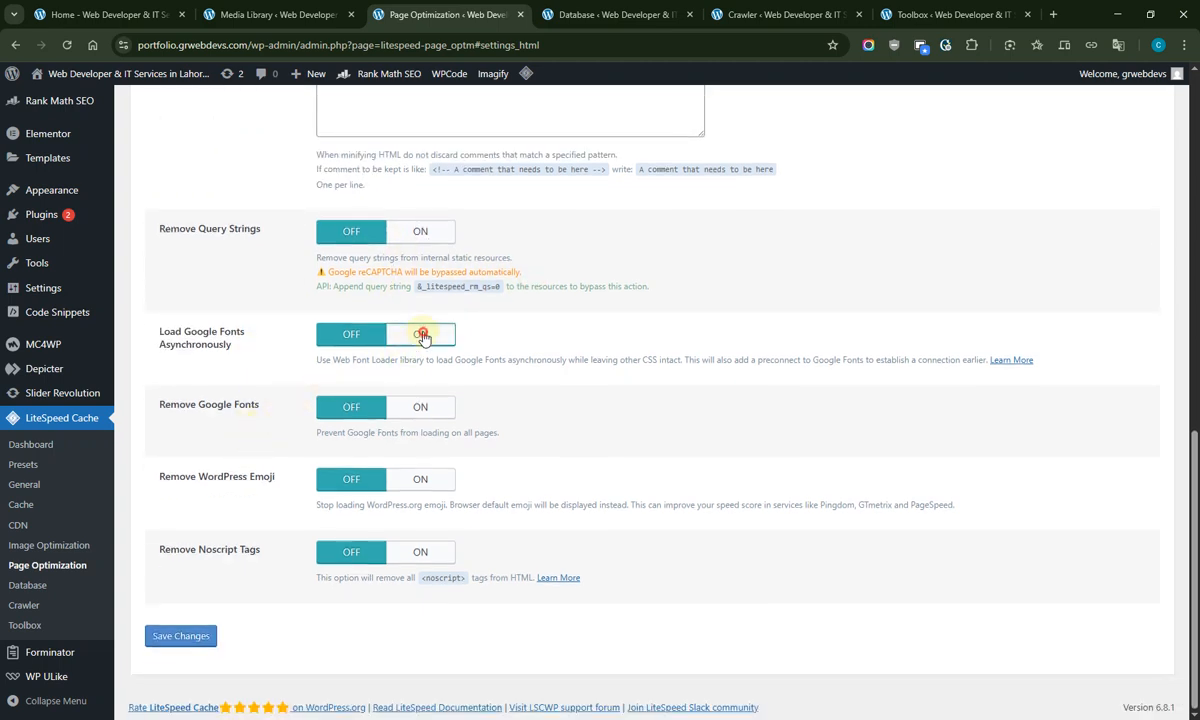
click(420, 334)
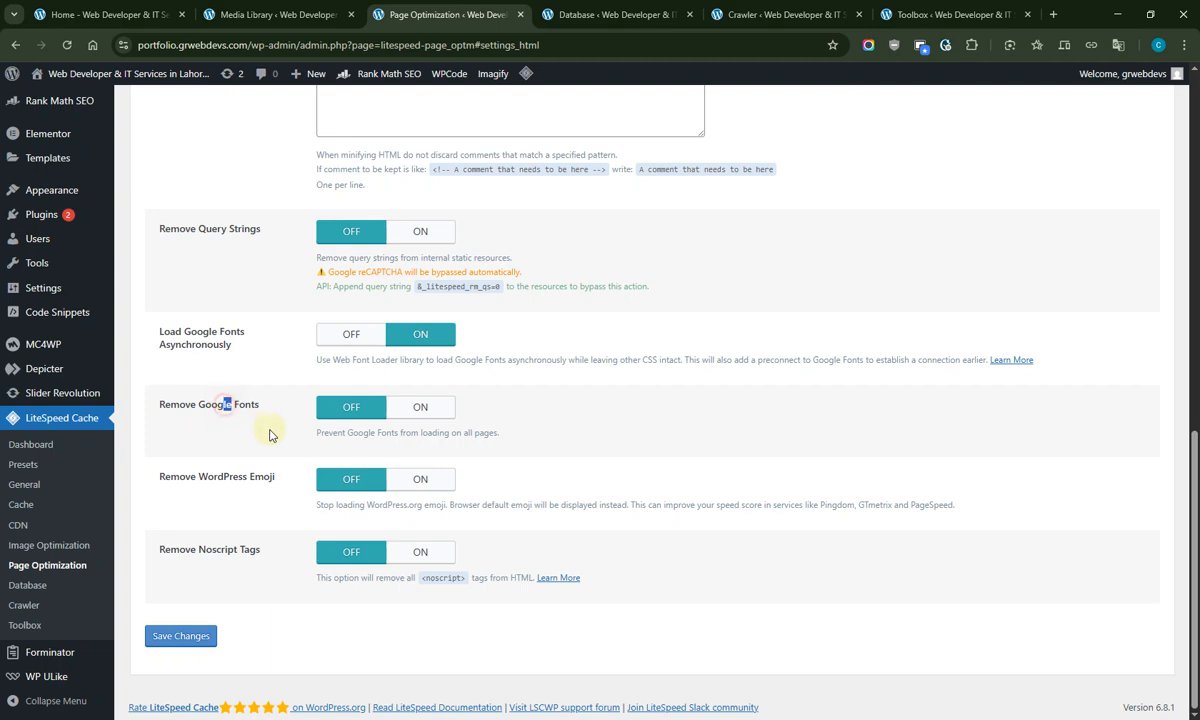
drag(320, 432, 482, 432)
click(482, 432)
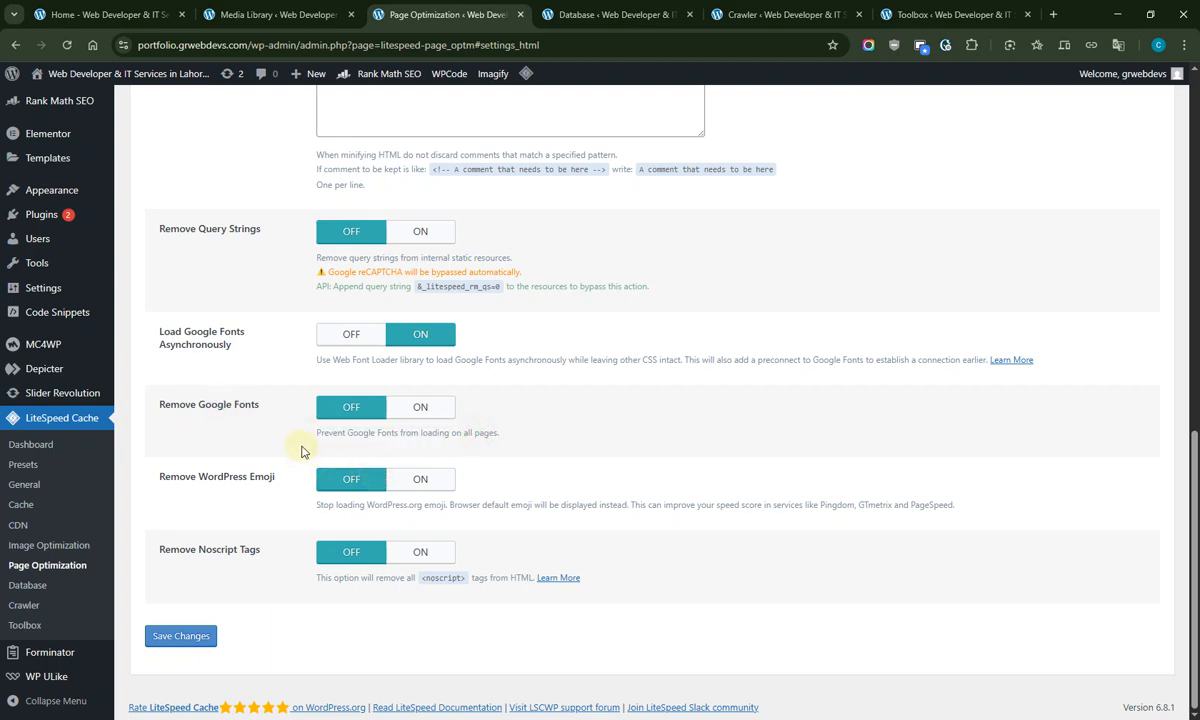
Review the WordPress emoji and noscript options, turn on Remove Noscript Tags and save the HTML Settings
drag(180, 477, 280, 475)
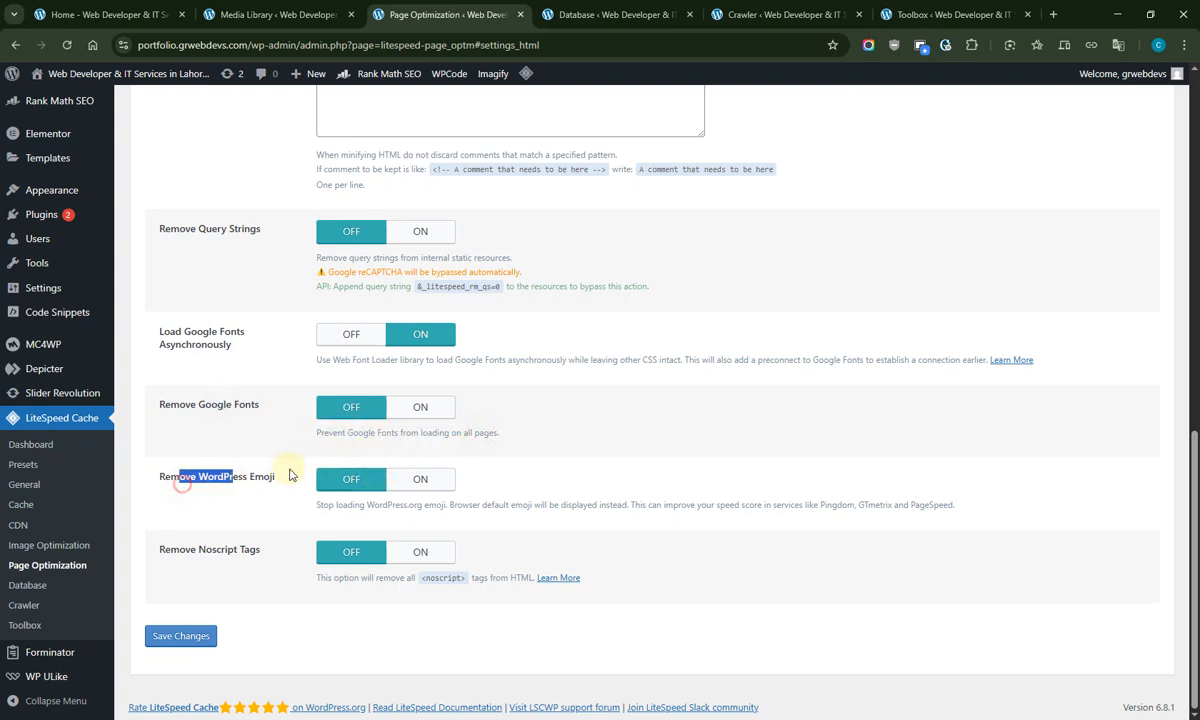
drag(167, 545, 470, 577)
click(295, 553)
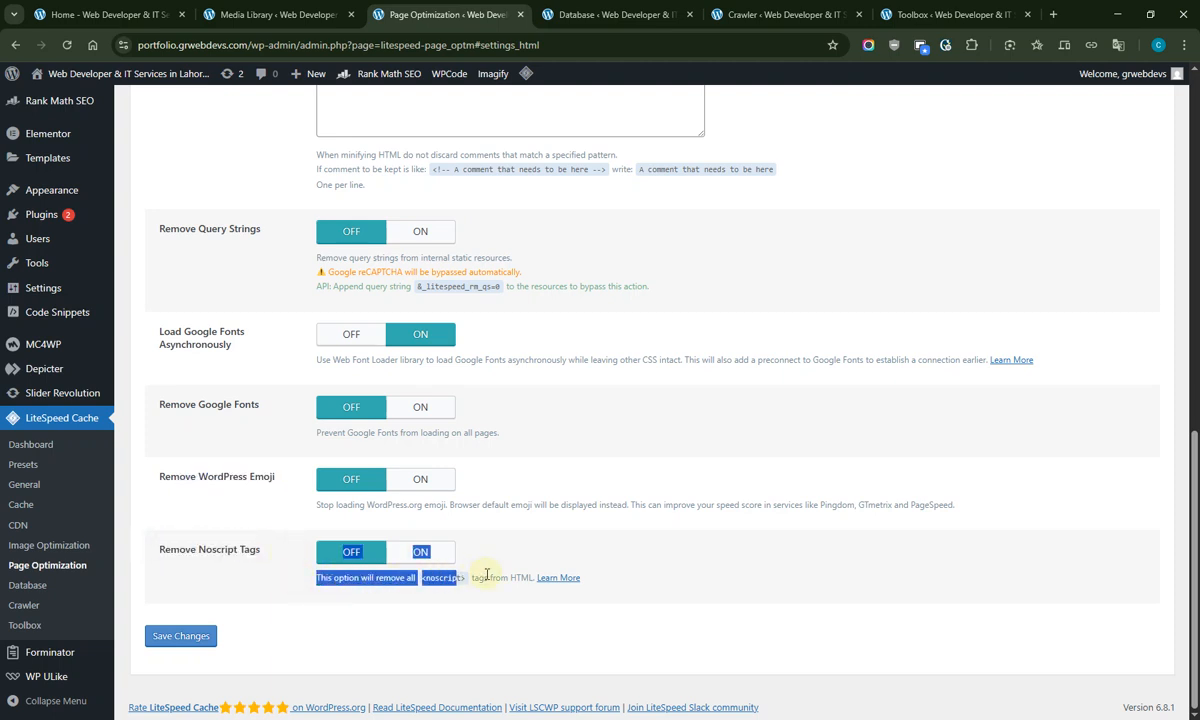
click(498, 575)
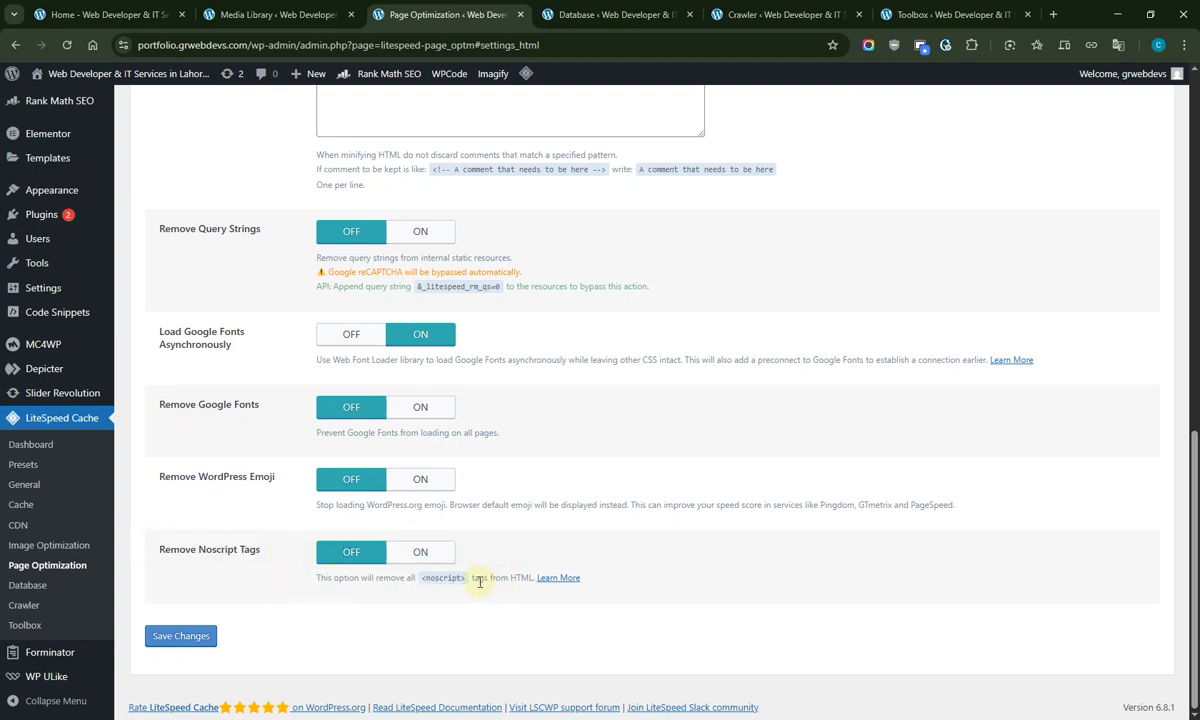
click(418, 562)
click(356, 562)
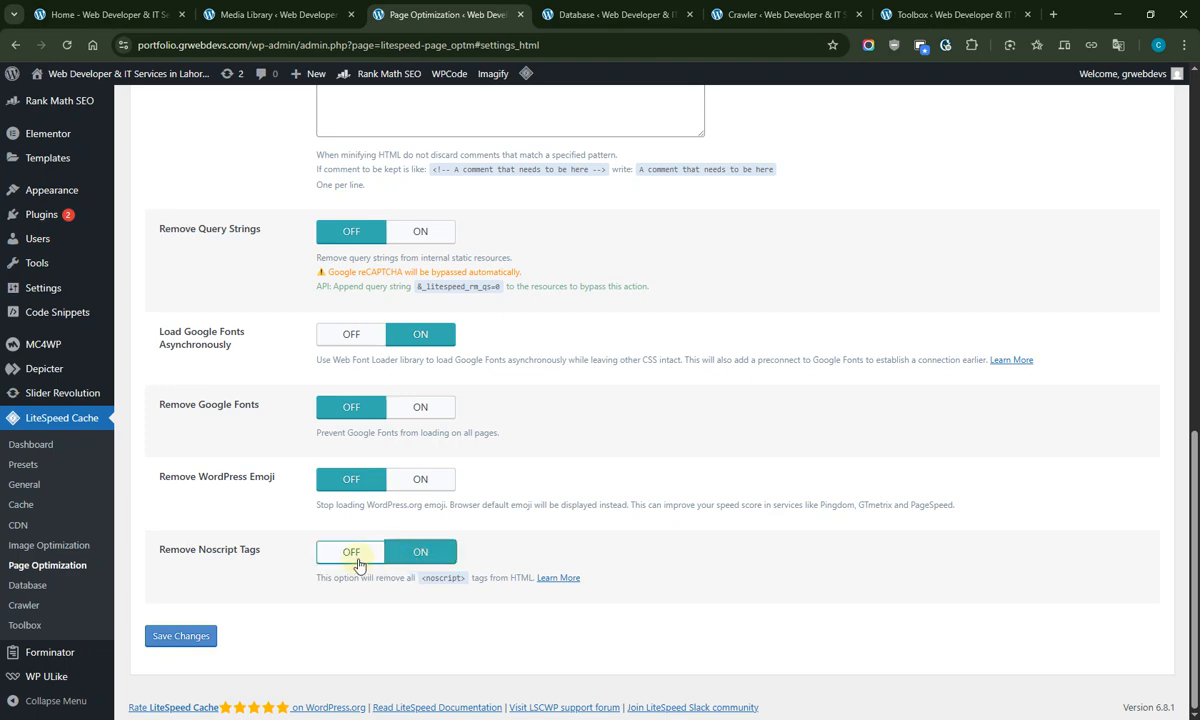
click(438, 565)
click(205, 636)
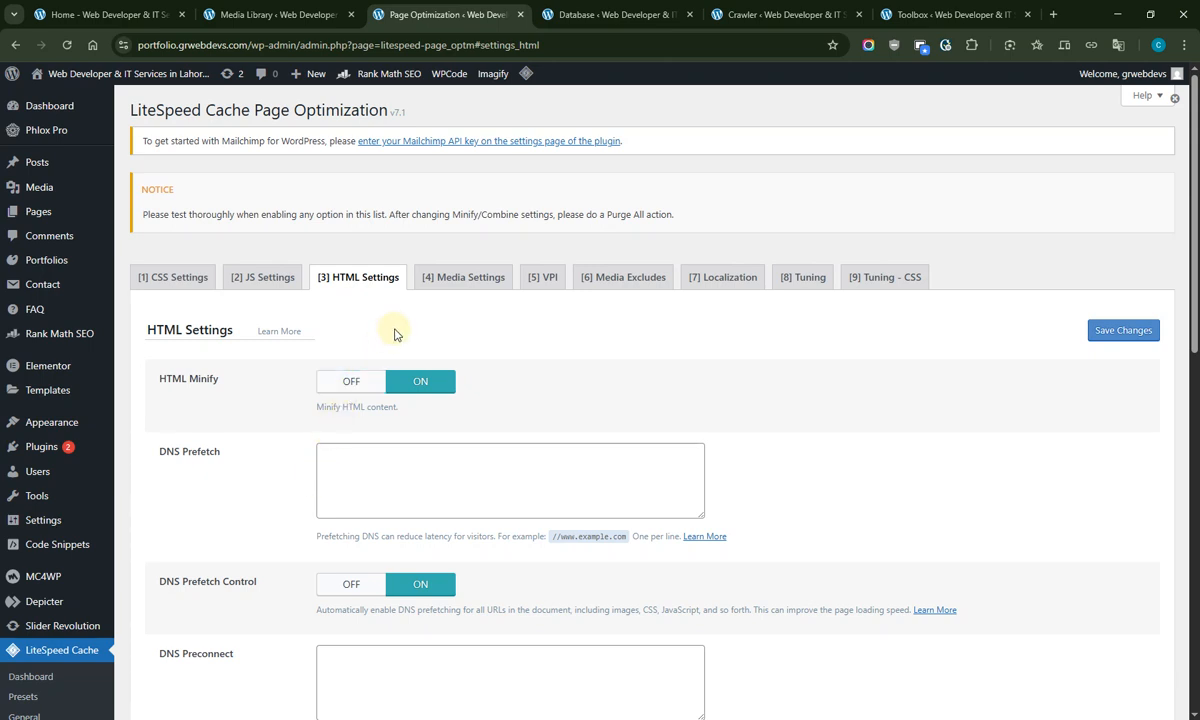
Turn on Viewport Images and Viewport Images Cron in the VPI settings, and open the Media Excludes settings
click(456, 280)
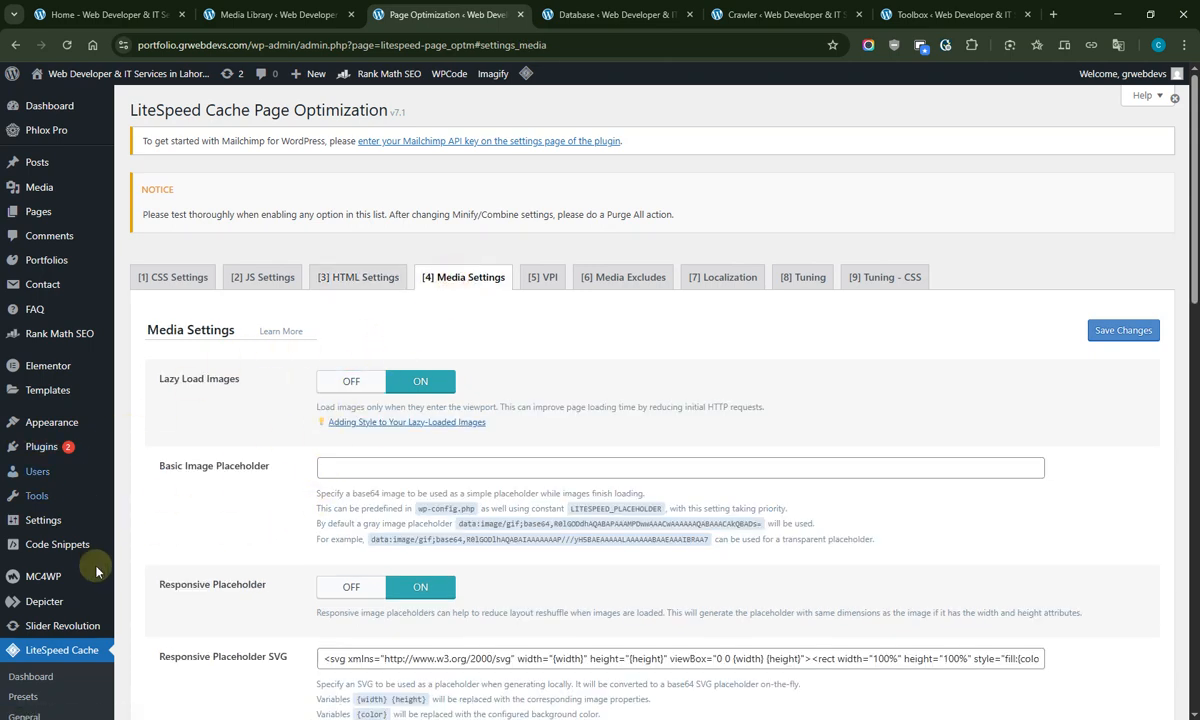
click(545, 285)
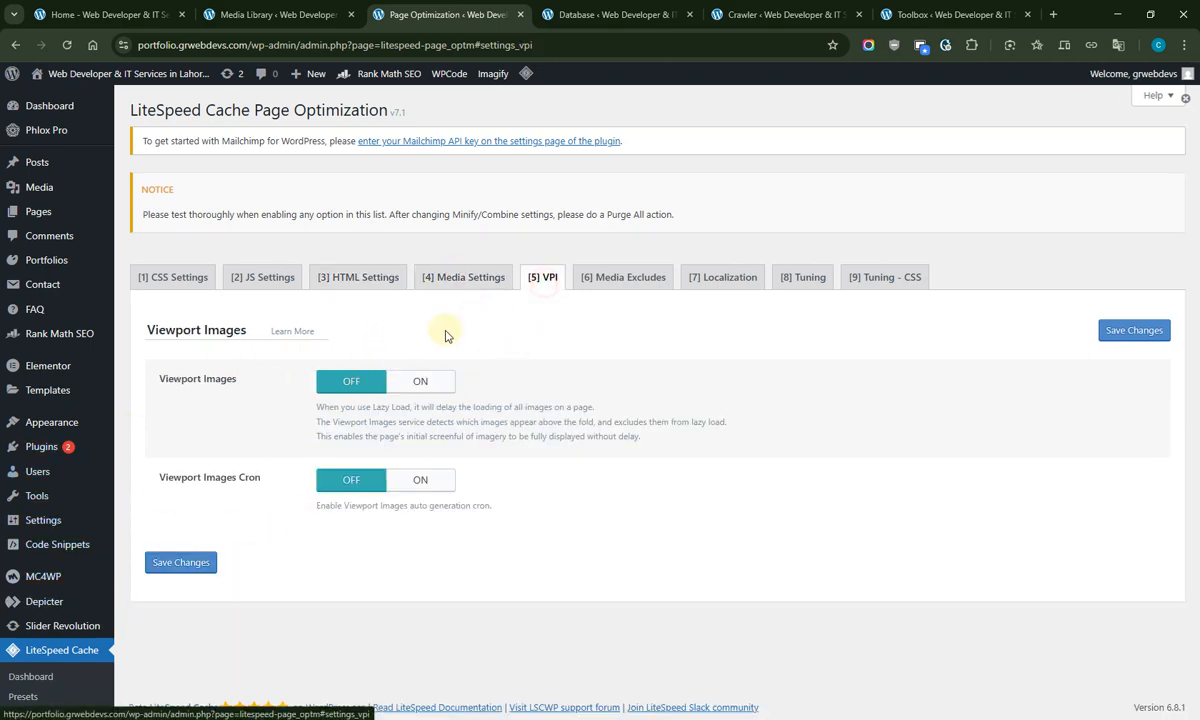
click(418, 382)
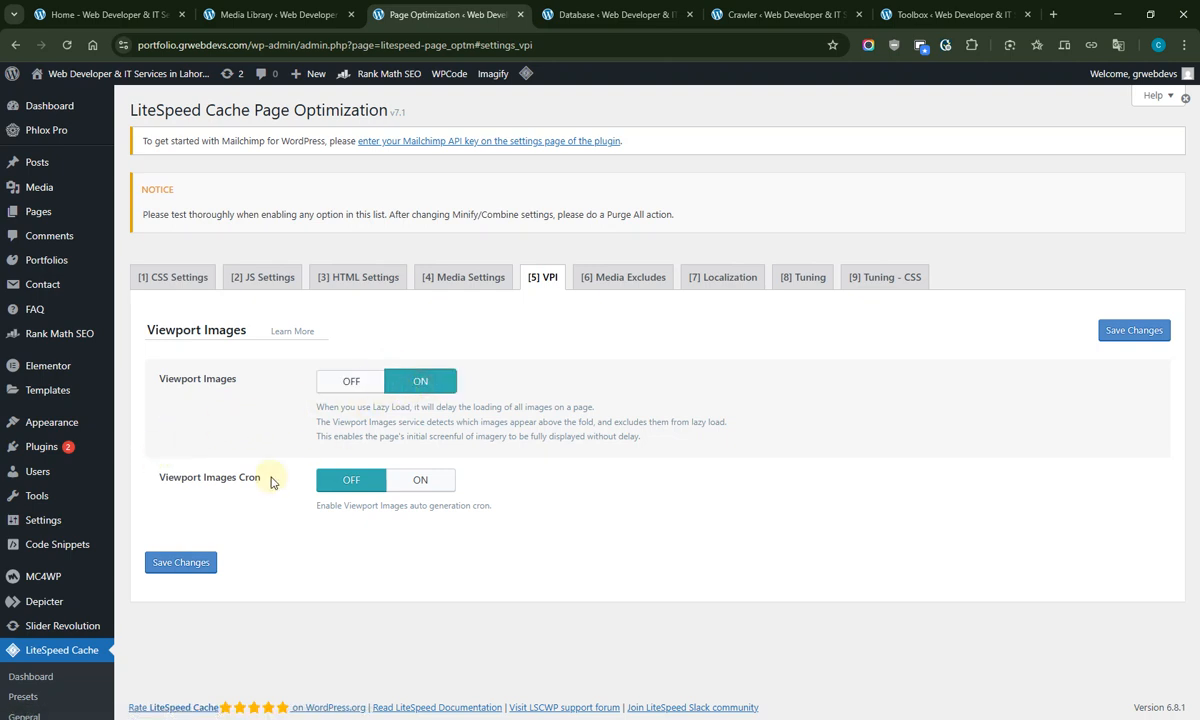
click(430, 484)
click(655, 297)
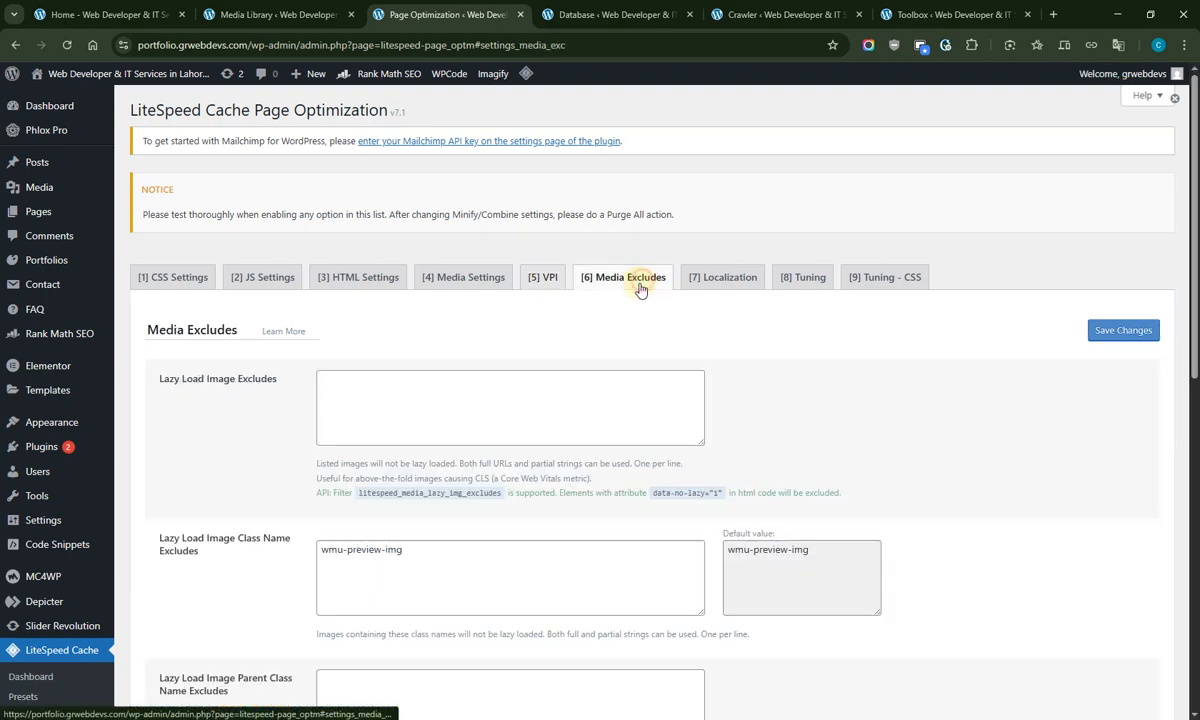
Open the Localization settings and turn on Gravatar Cache and Gravatar Cache Cron
click(695, 287)
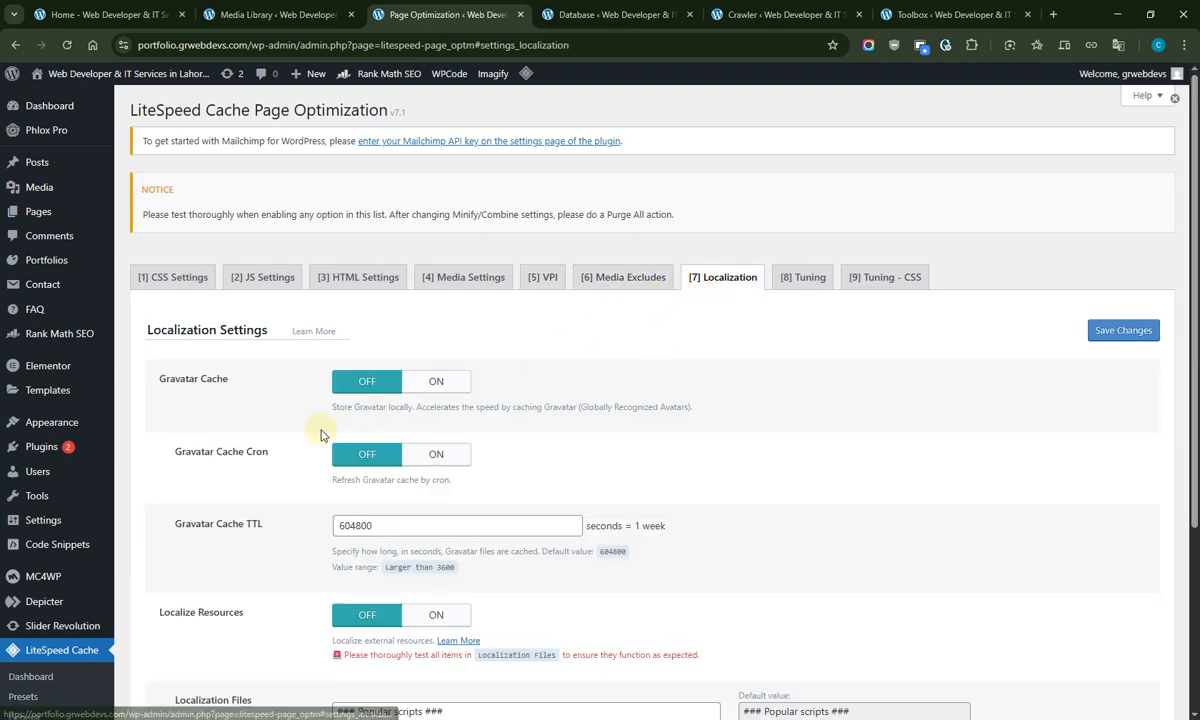
triple_click(166, 376)
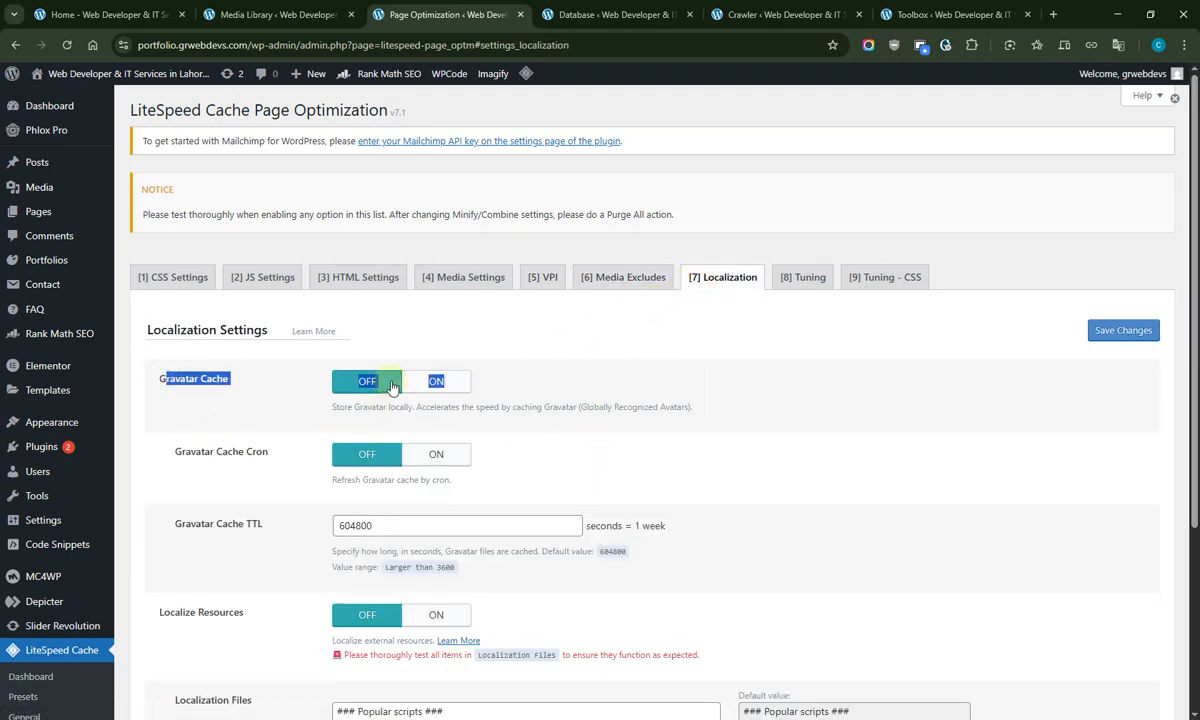
click(432, 381)
drag(178, 451, 266, 452)
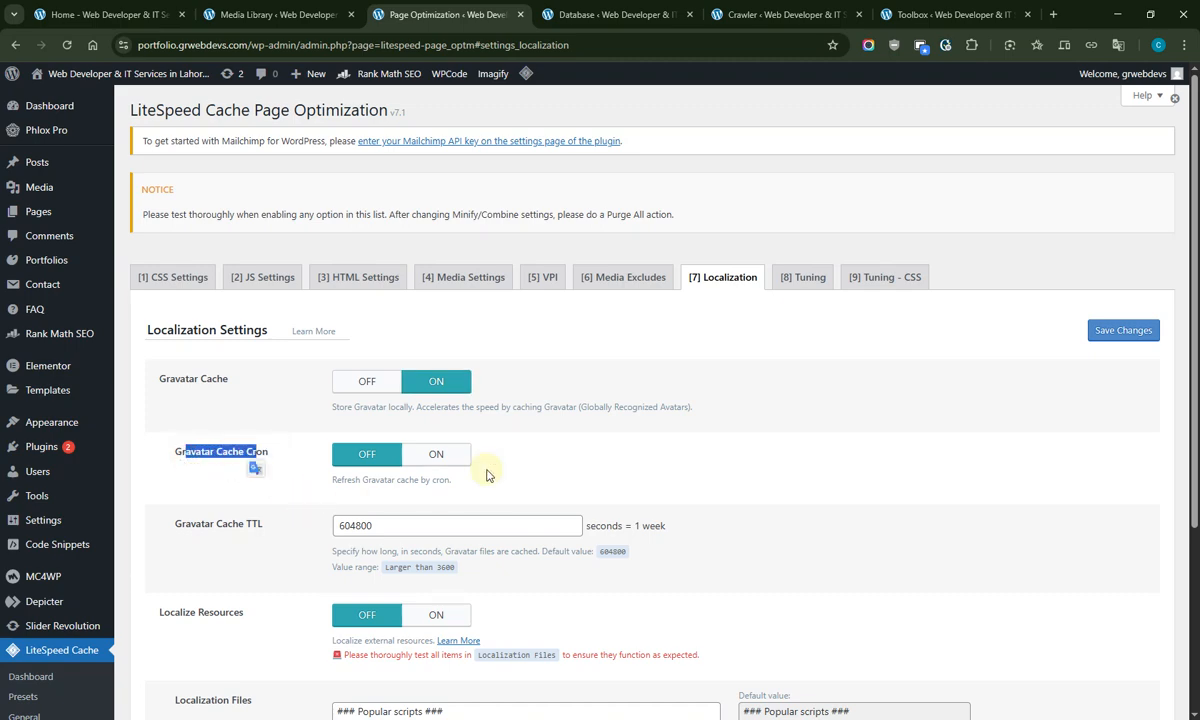
click(436, 454)
Read the Localize Resources option and its warning about testing all items in Localization Files
scroll(310, 488, down, 1)
scroll(310, 488, down, 3)
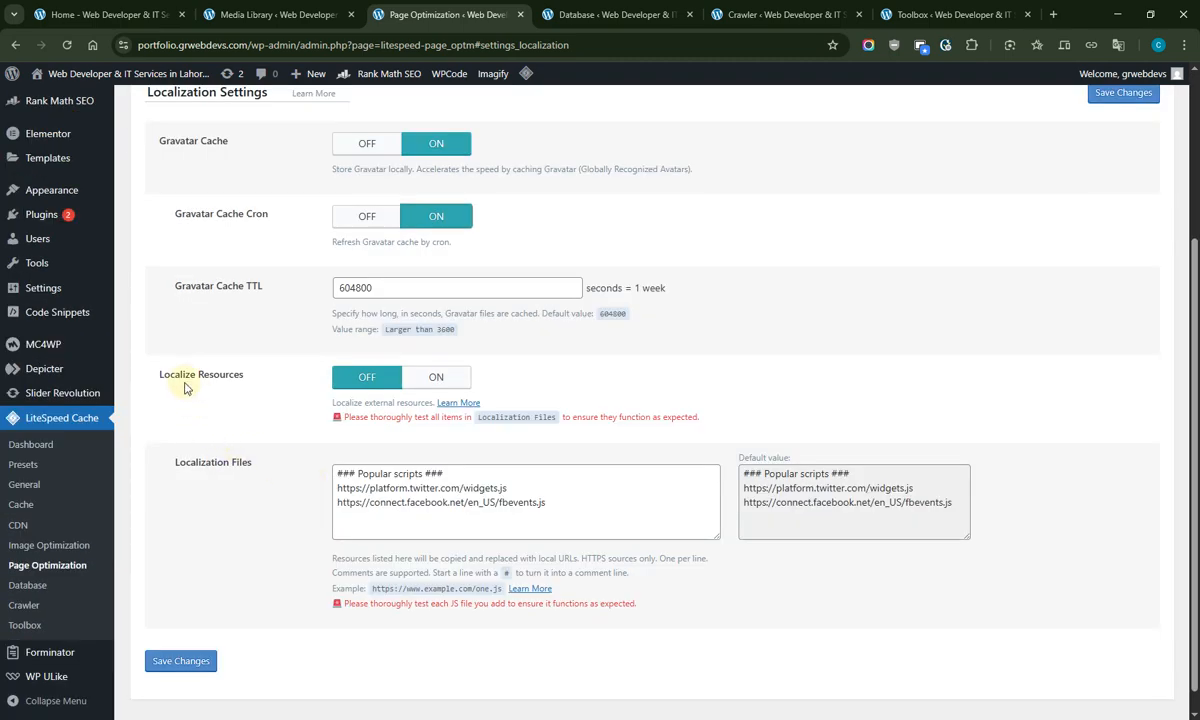
drag(171, 374, 697, 418)
click(406, 439)
click(697, 418)
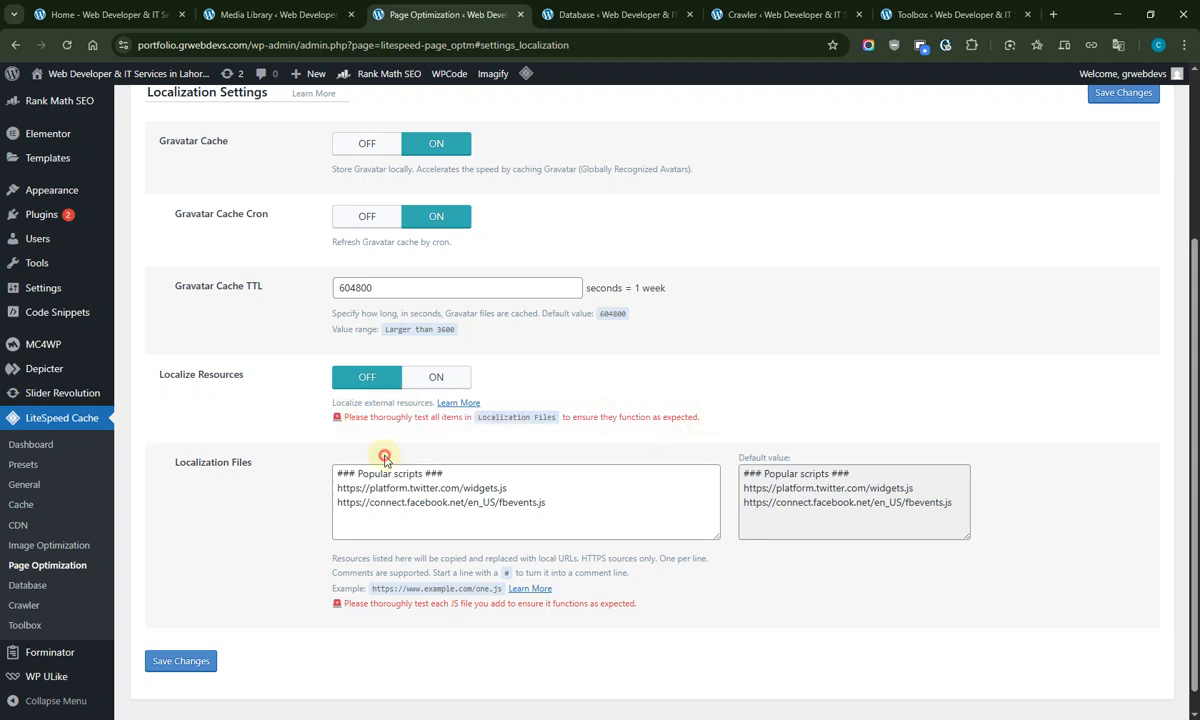
Examine the Localization Files list, its default value and the description of which resources can be listed
drag(178, 462, 295, 498)
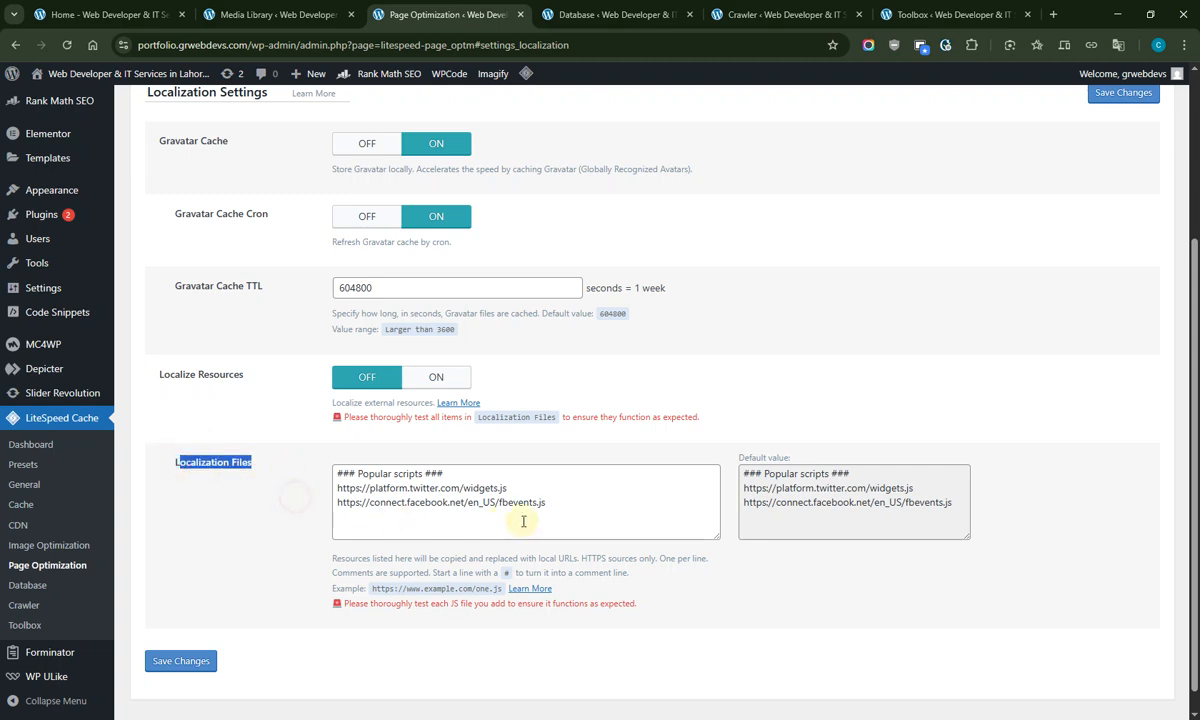
click(621, 517)
click(805, 510)
click(455, 490)
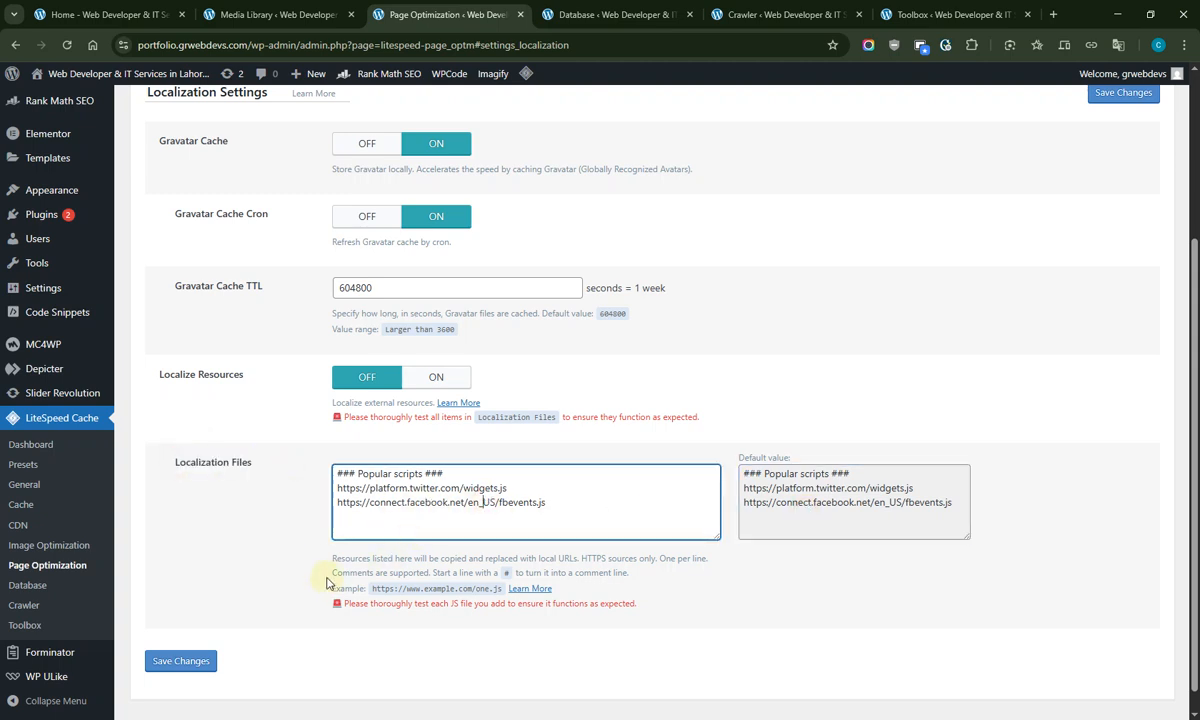
drag(327, 583, 612, 560)
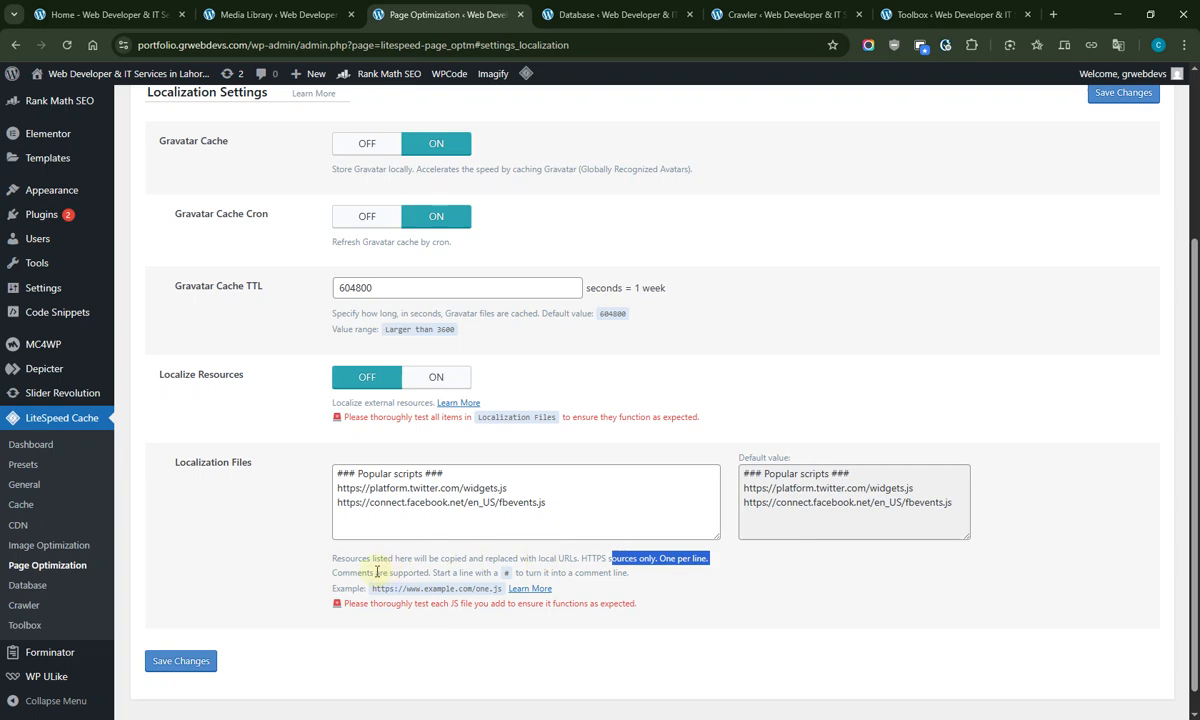
click(694, 503)
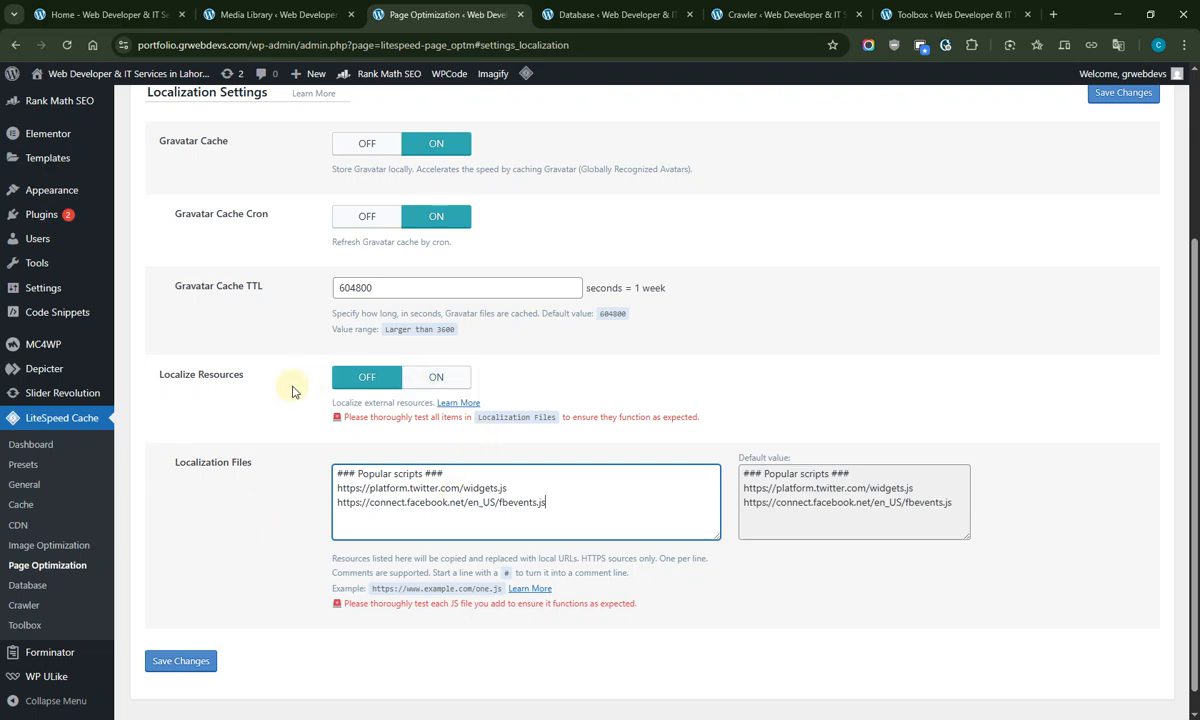
Open the Tuning settings and review JS Delayed Includes, JS Excludes and JS Deferred / Delayed Excludes
scroll(307, 480, up, 3)
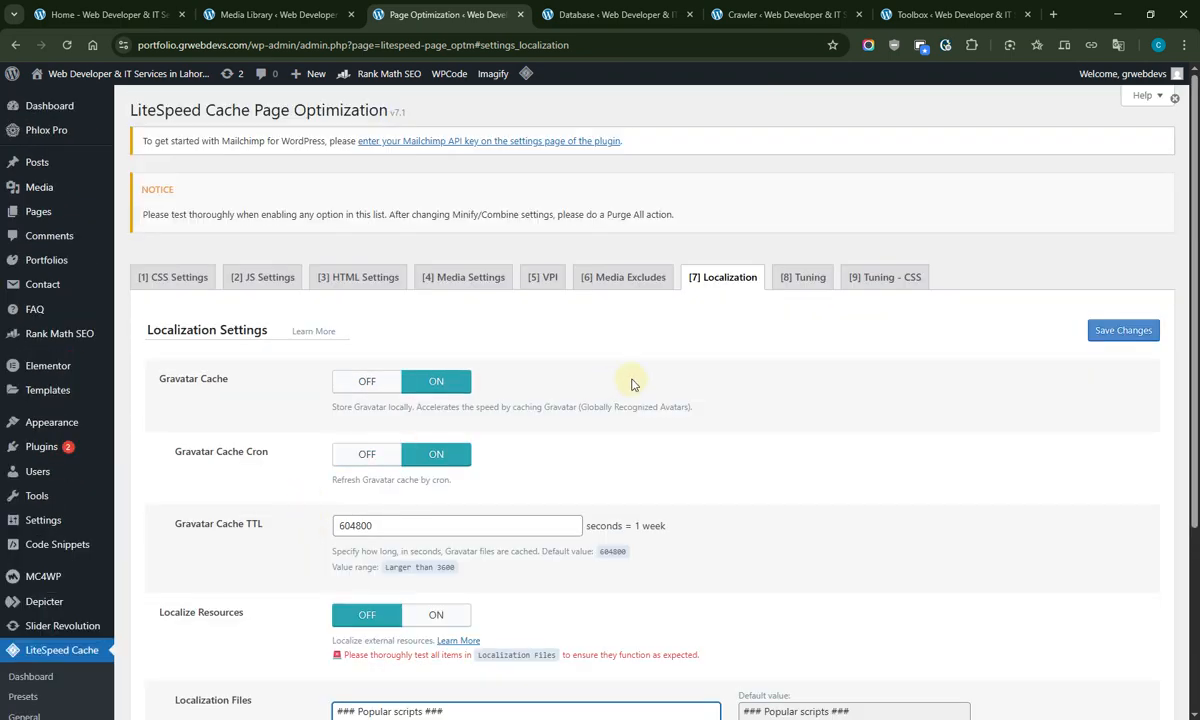
click(786, 286)
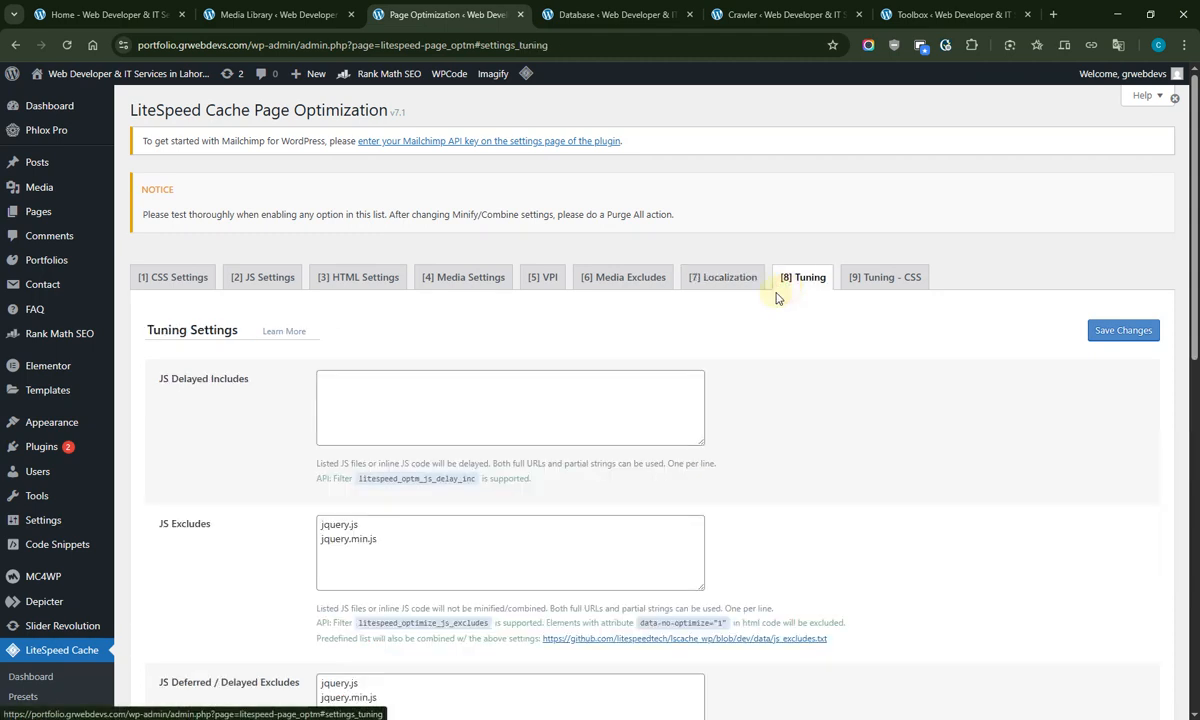
click(322, 430)
click(252, 402)
click(335, 398)
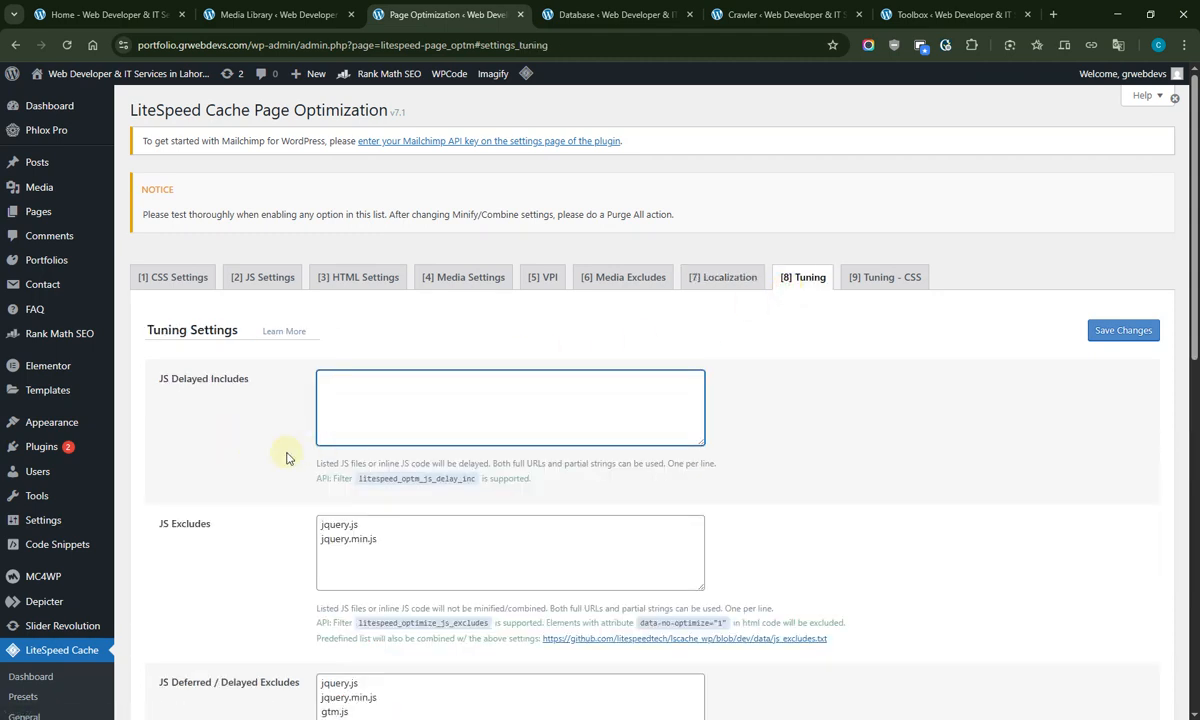
click(286, 457)
click(335, 412)
scroll(250, 475, down, 3)
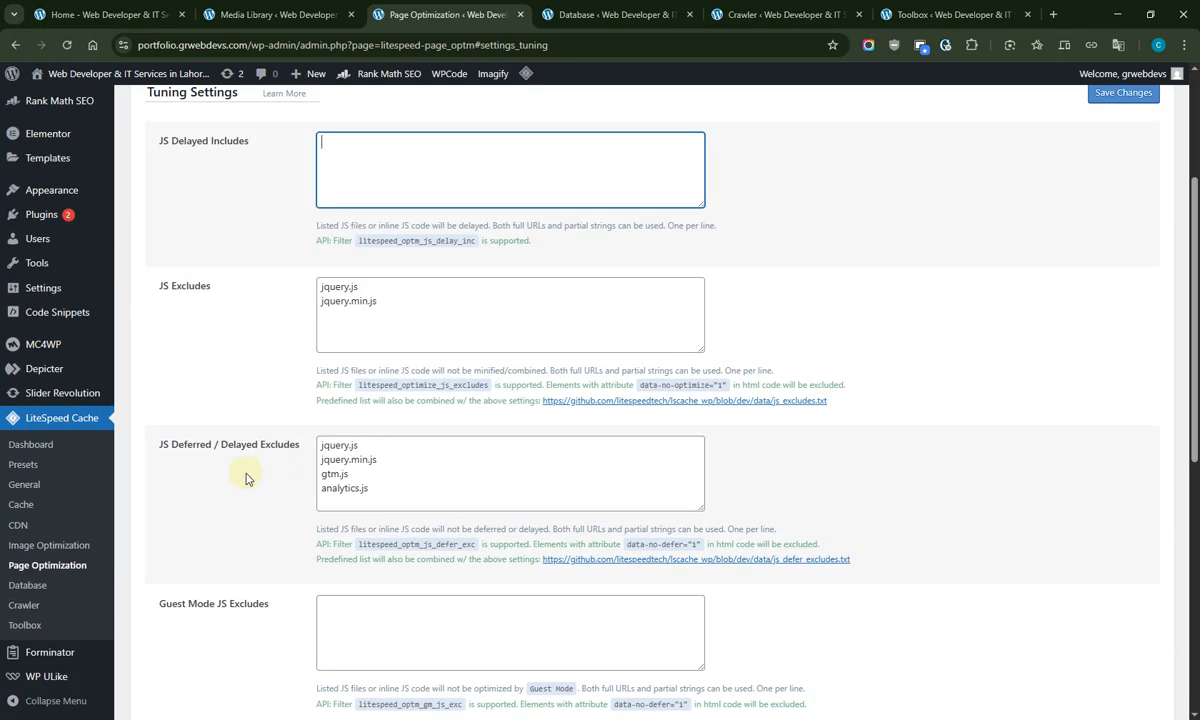
click(328, 349)
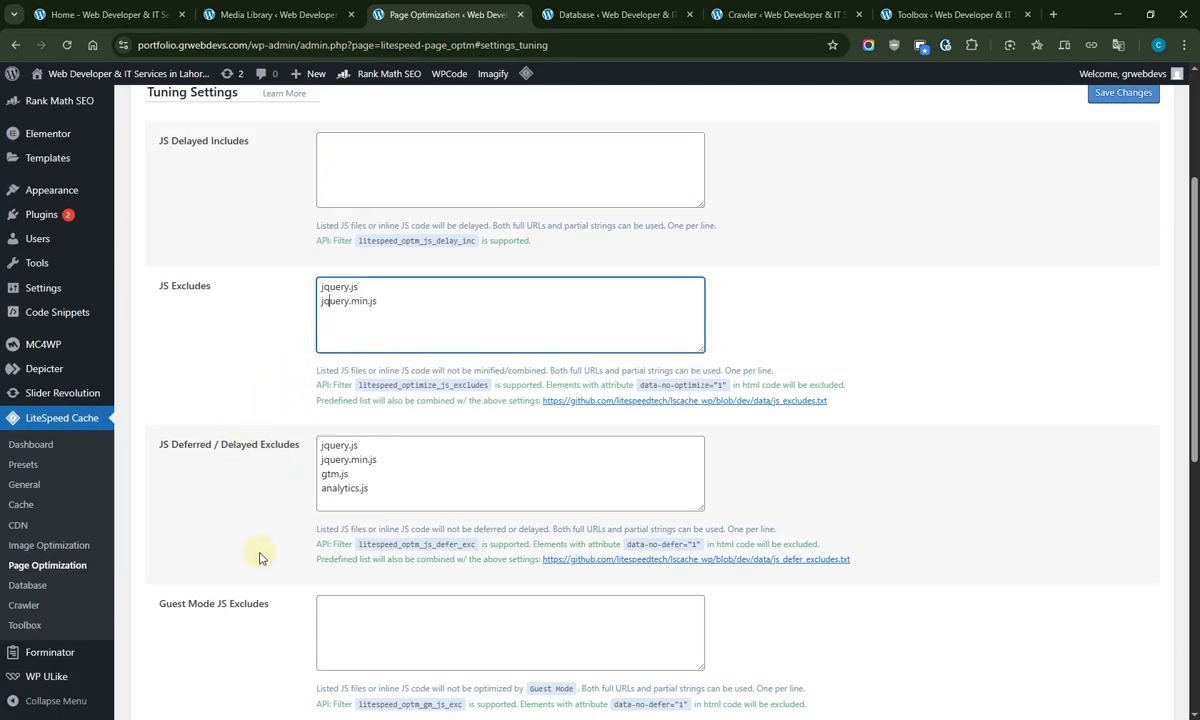
click(324, 481)
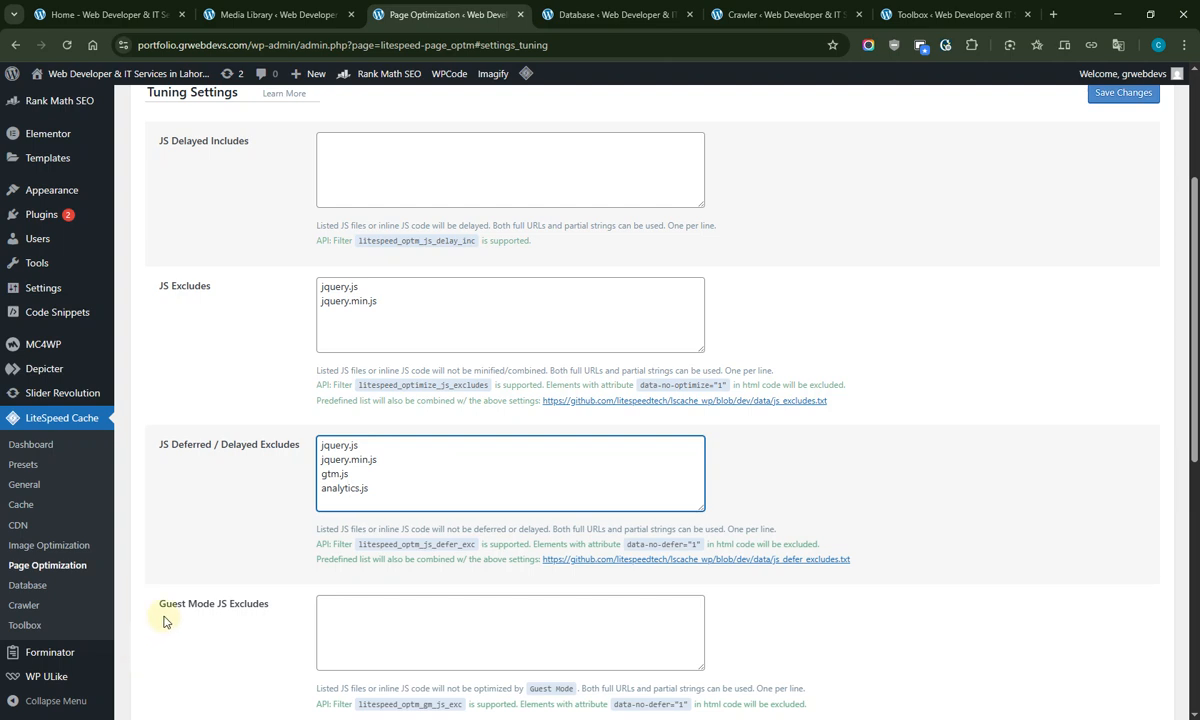
Review Guest Mode JS Excludes, URI Excludes, Optimize for Guests Only and Role Excludes in the Tuning settings
scroll(325, 594, down, 3)
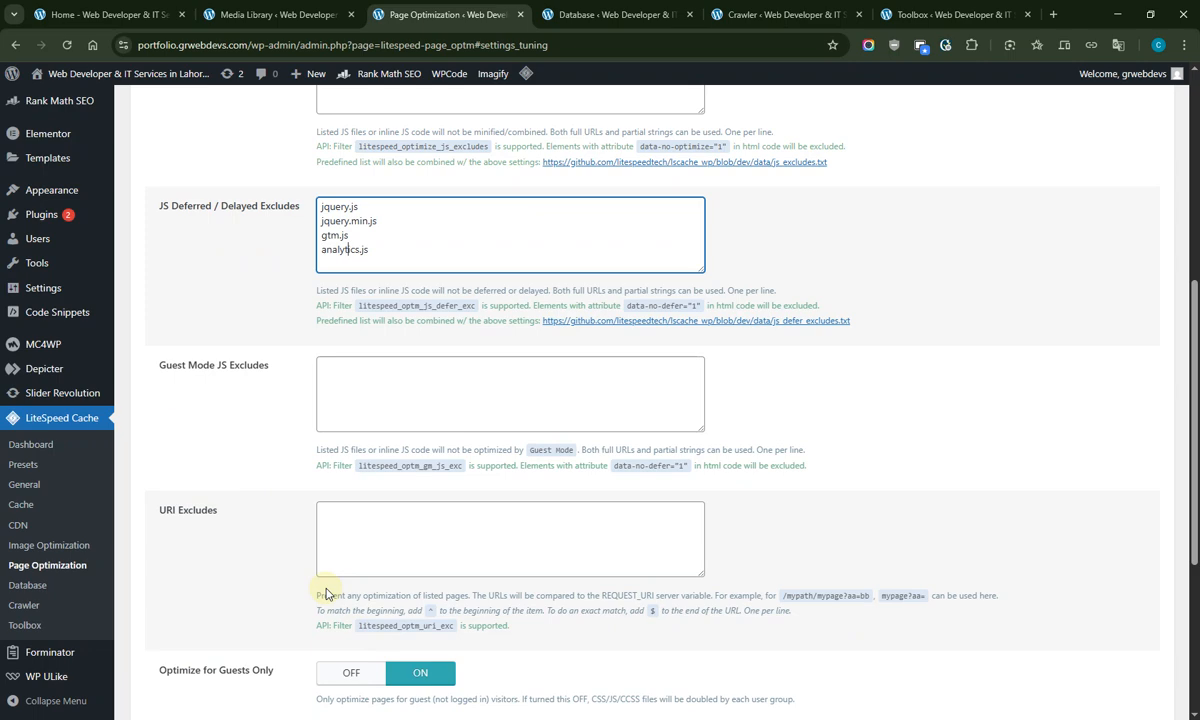
scroll(422, 609, down, 3)
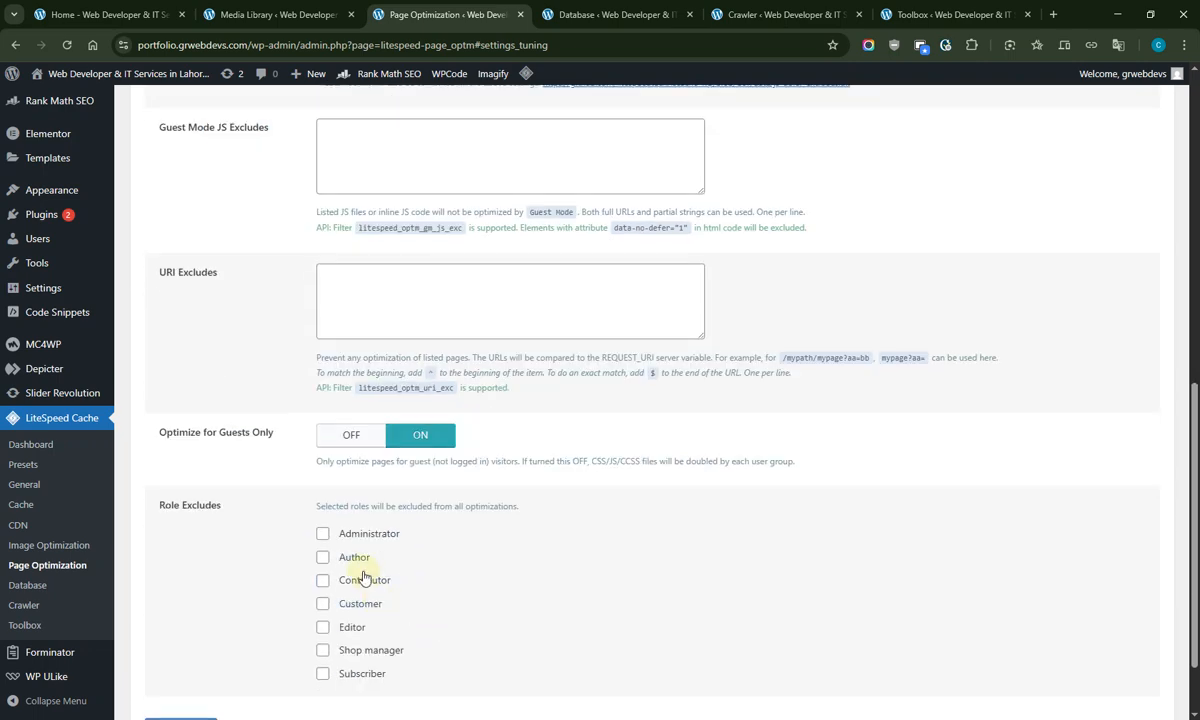
scroll(364, 579, down, 1)
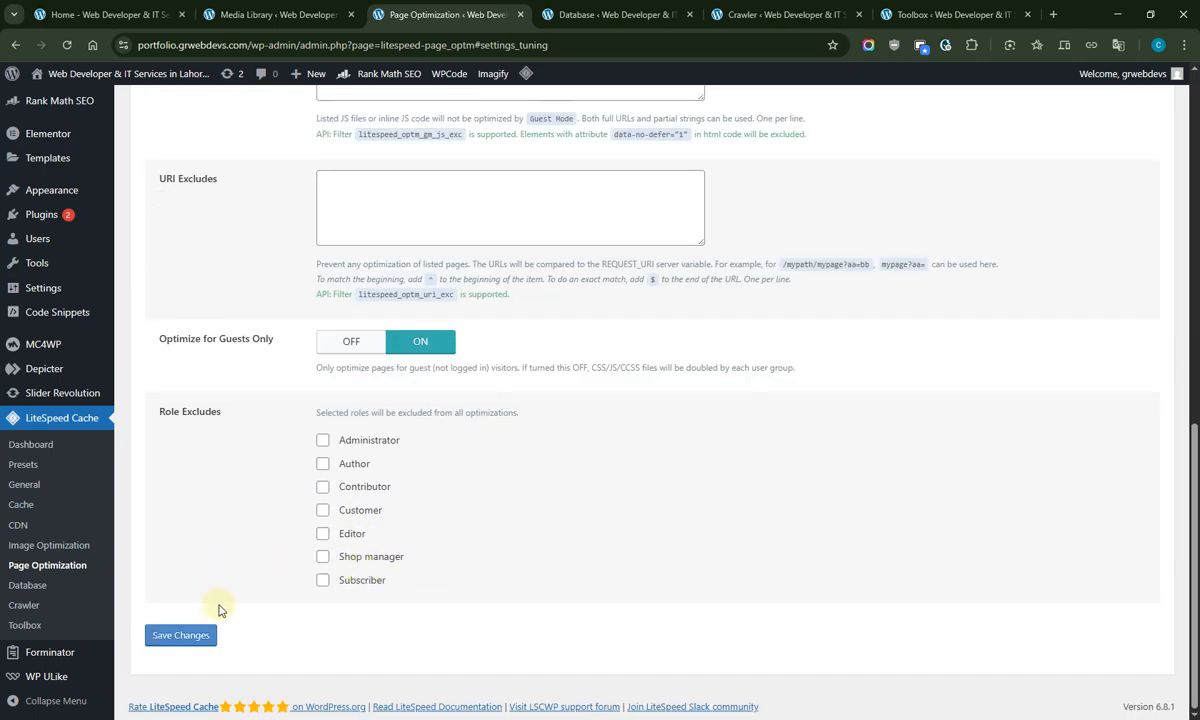
click(198, 635)
Open the Tuning - CSS settings and examine the CSS Excludes, UCSS and CCSS fields
click(911, 278)
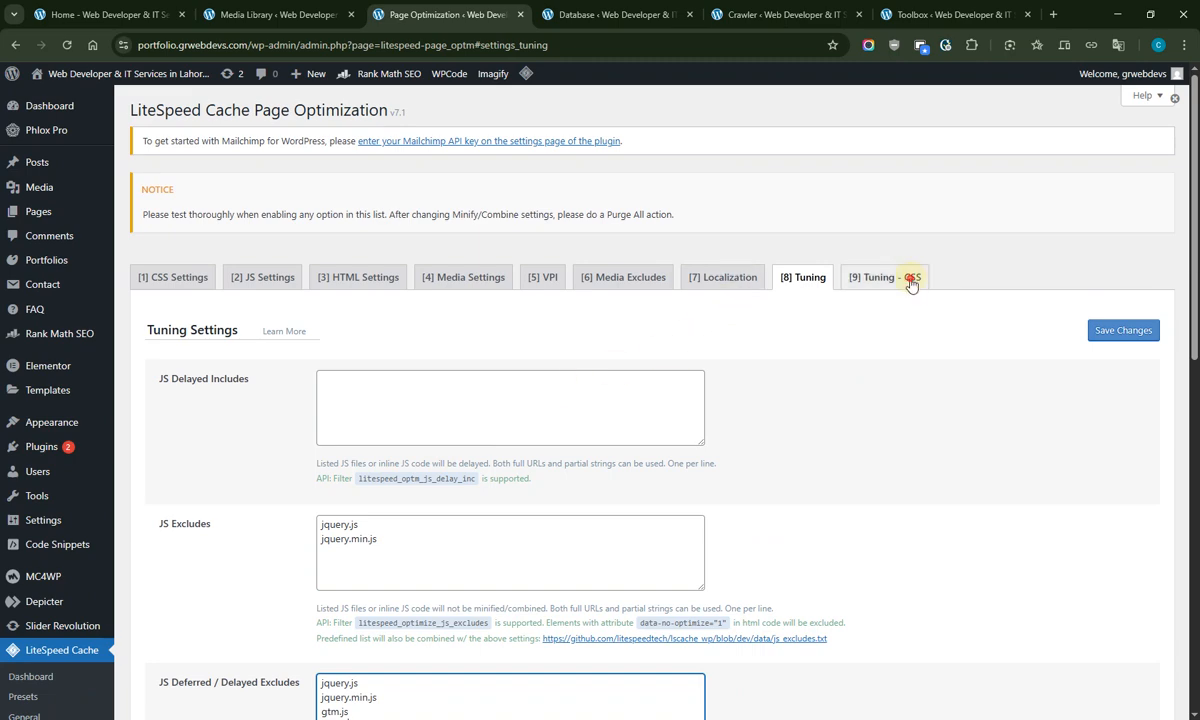
click(385, 428)
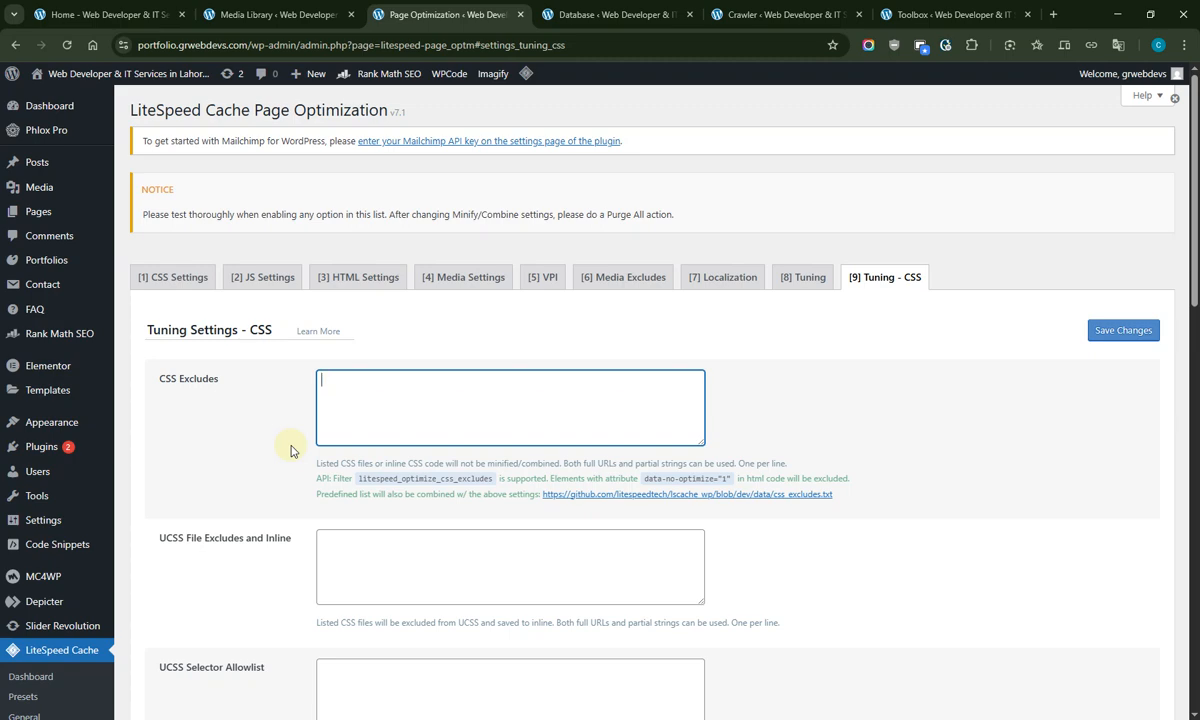
scroll(350, 550, down, 2)
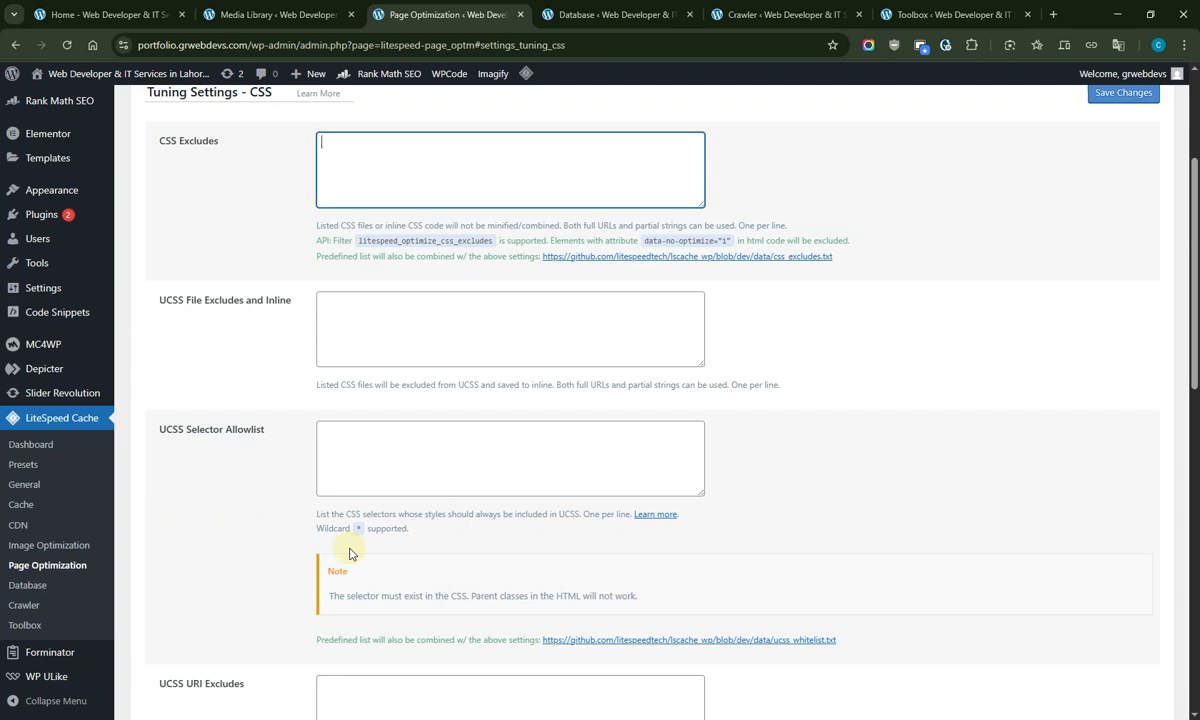
scroll(340, 550, down, 5)
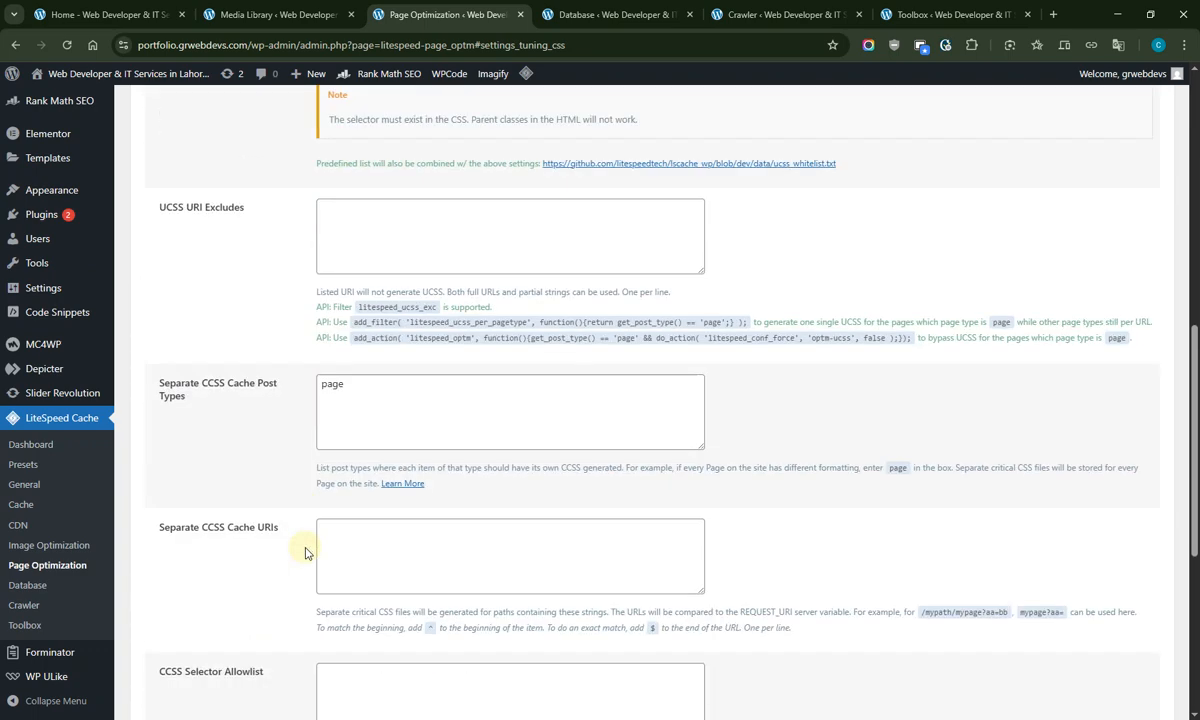
scroll(305, 553, down, 2)
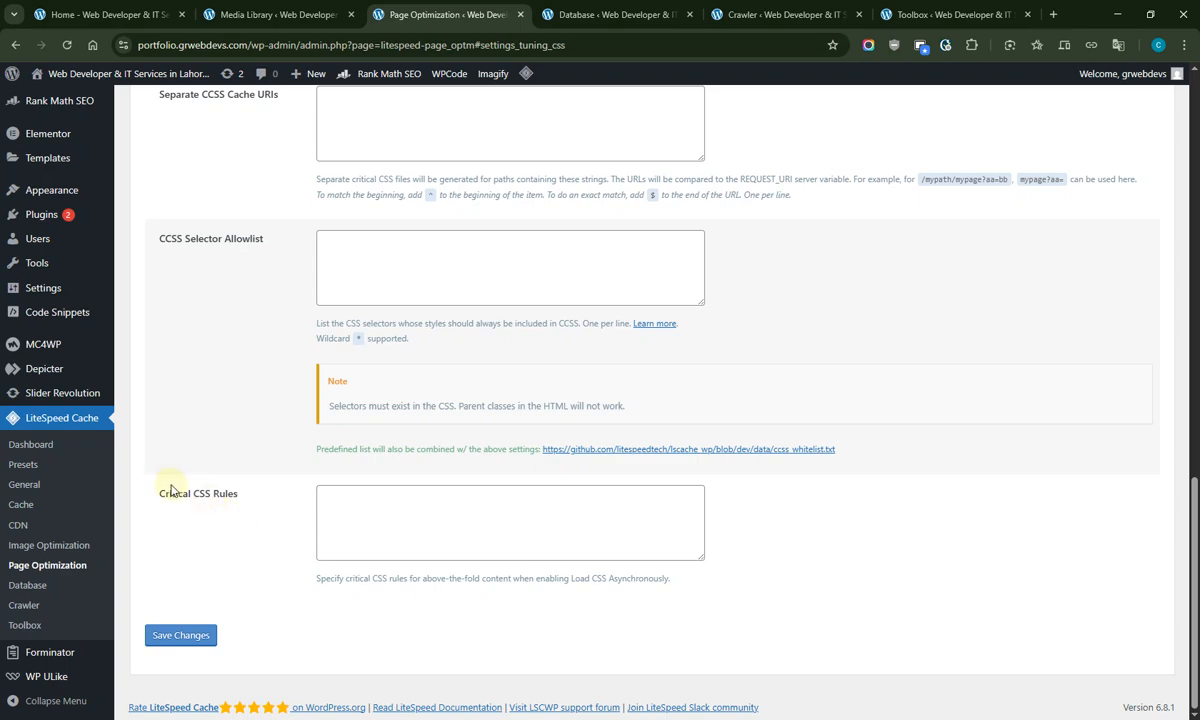
Review the Critical CSS Rules option and save the Page Optimization settings
drag(170, 490, 245, 490)
click(250, 495)
scroll(255, 503, up, 2)
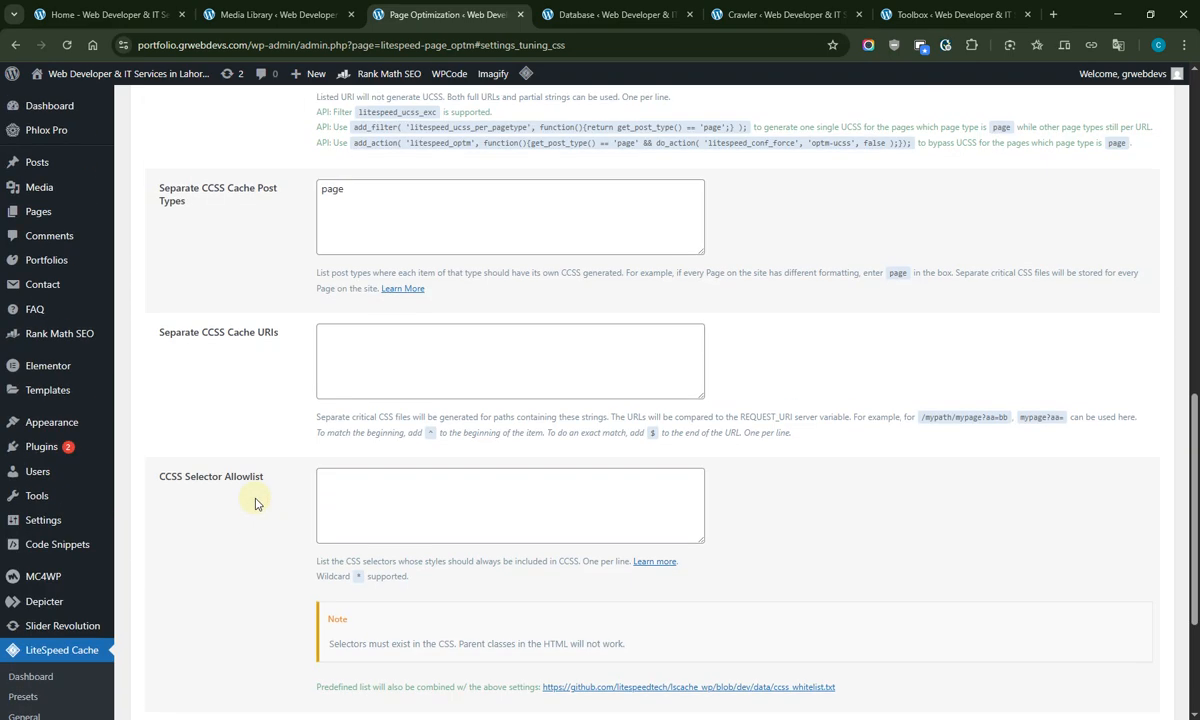
scroll(255, 503, up, 7)
scroll(530, 576, down, 9)
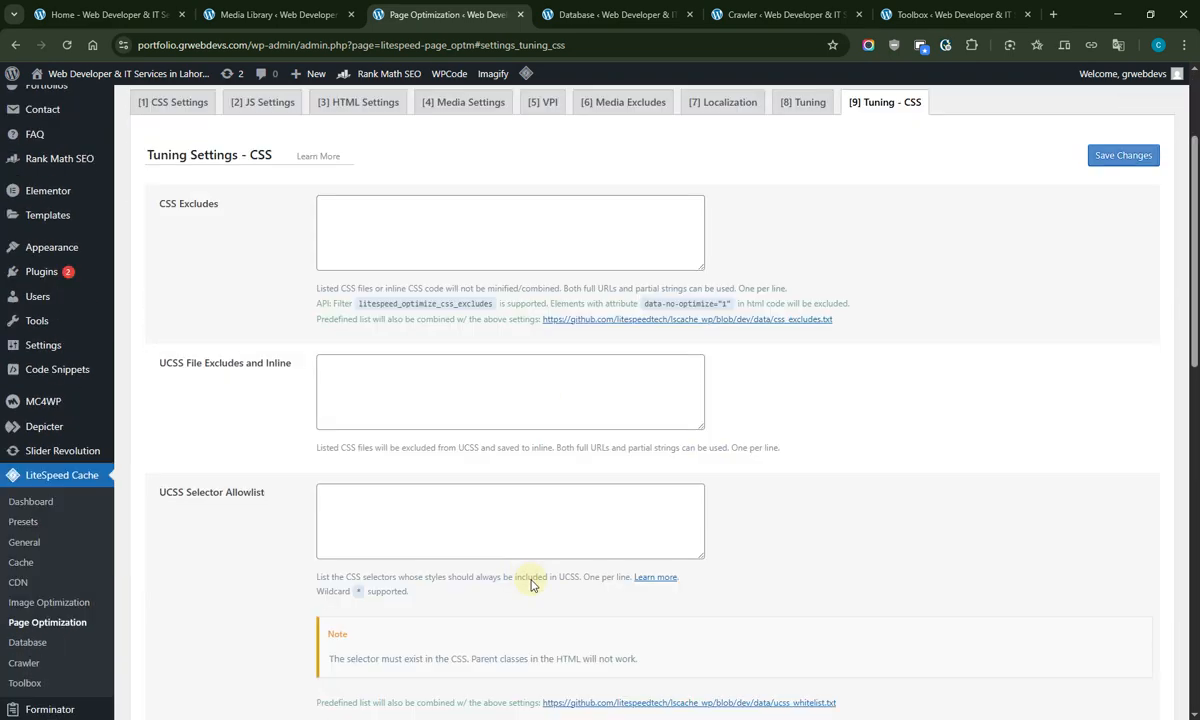
click(181, 635)
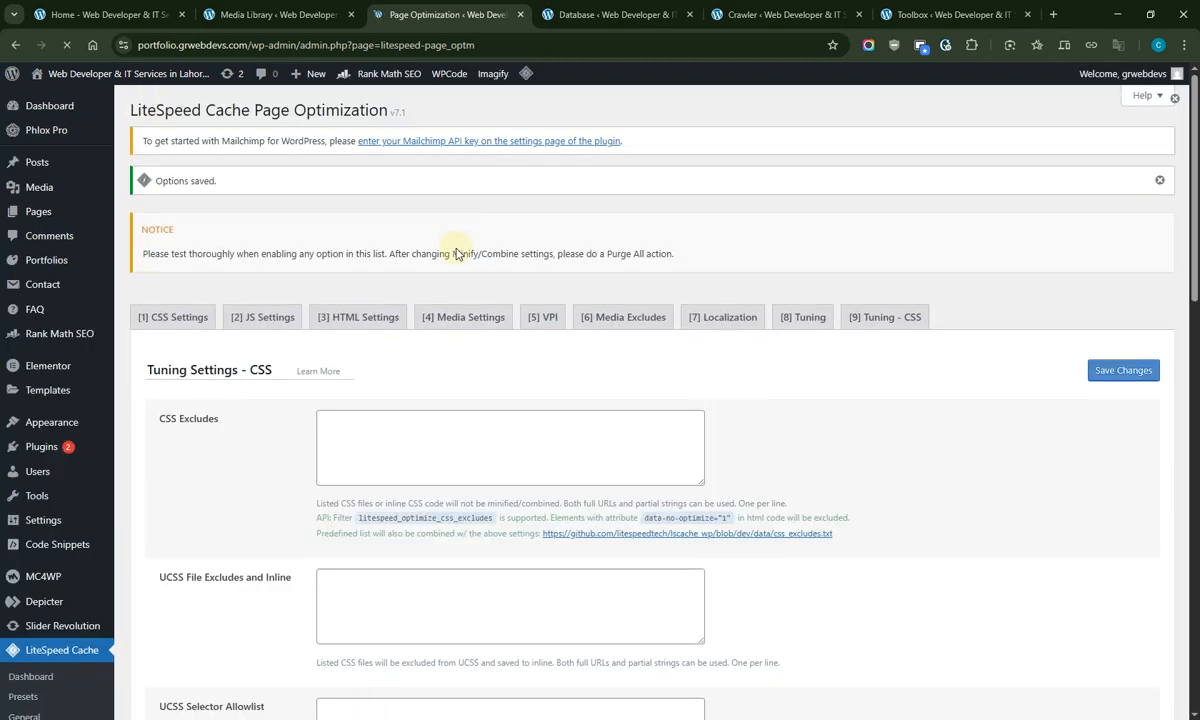
Switch to the Database Optimization page, look over the Database Optimizer cleanup options and clean all post revisions
click(555, 14)
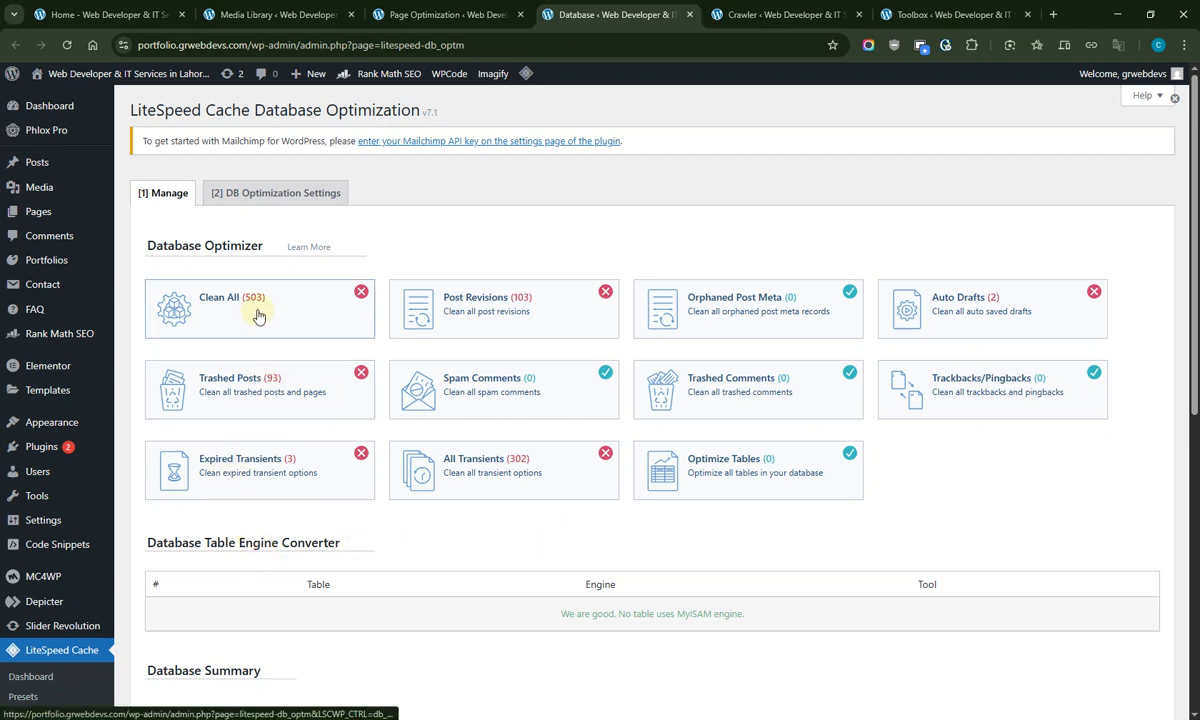
scroll(250, 310, down, 2)
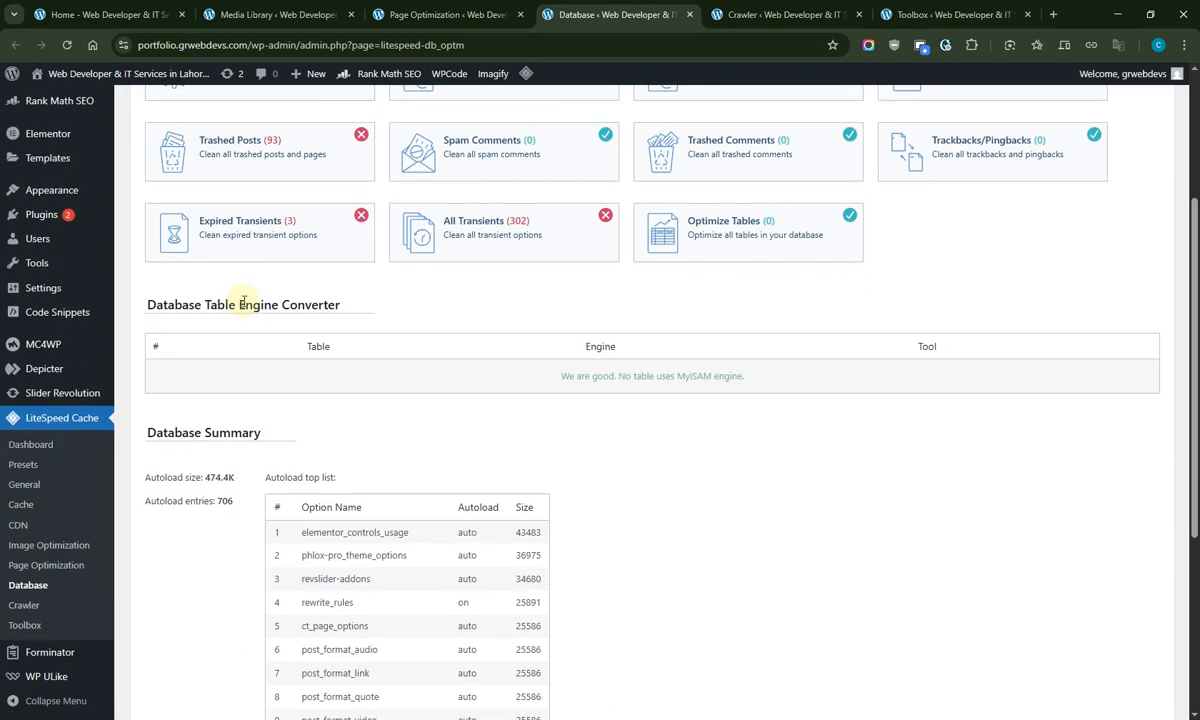
scroll(240, 260, up, 1)
scroll(237, 230, up, 2)
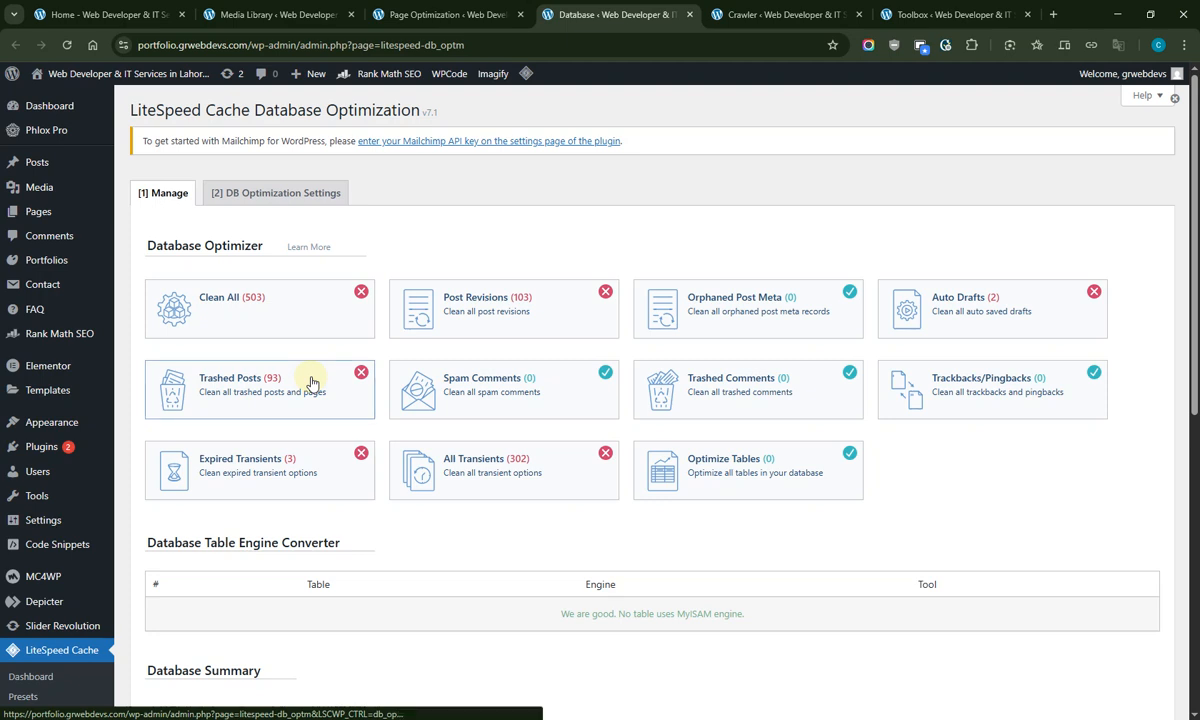
click(468, 300)
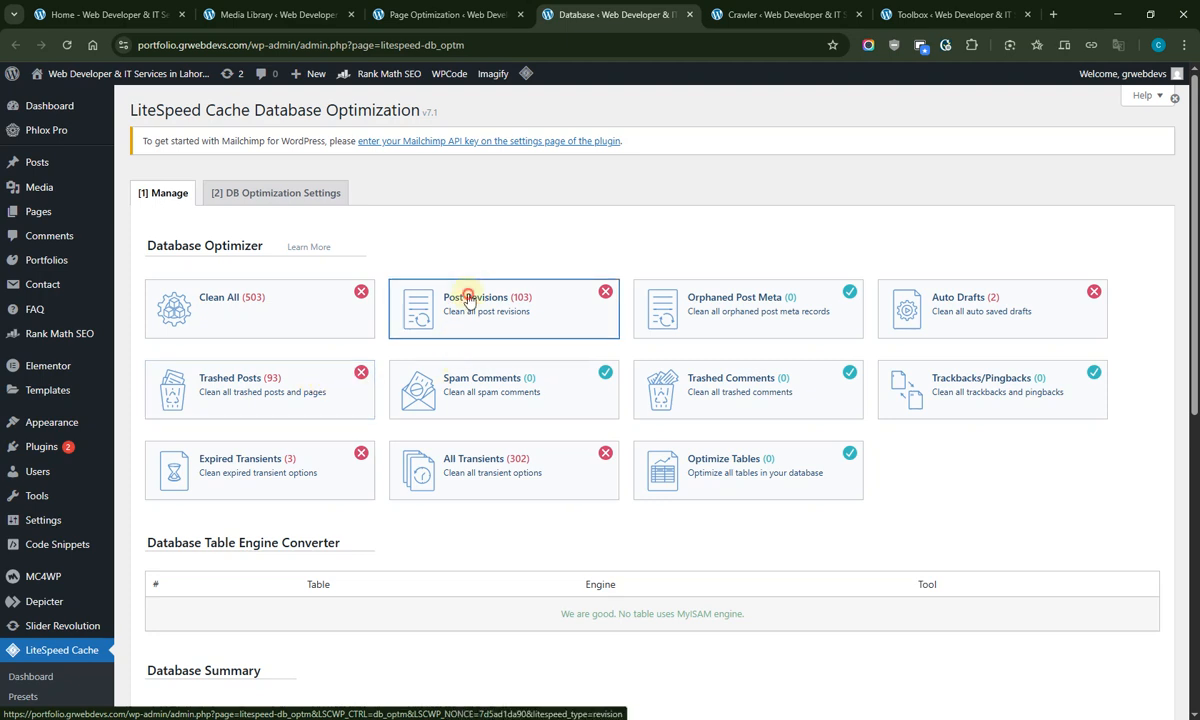